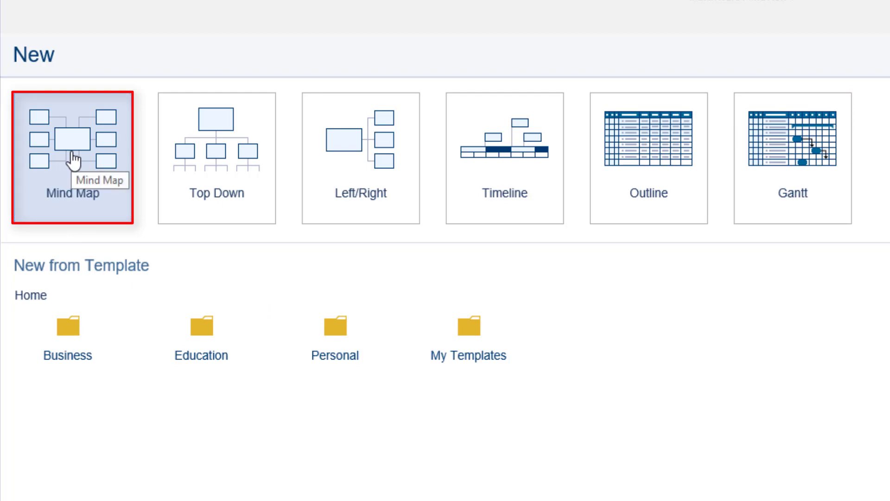
# Create a blank mind map, rename its central topic to 'World Affairs' and add a first subtopic
pyautogui.click(73, 160)
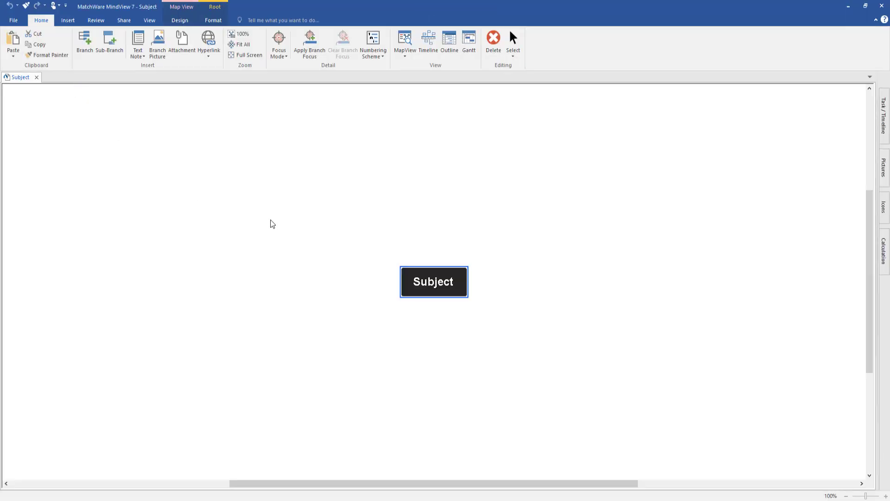
pyautogui.click(439, 283)
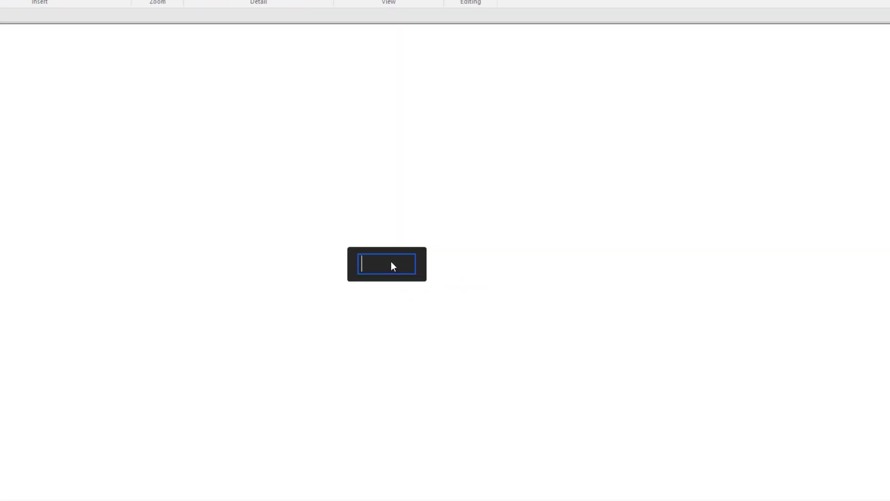
pyautogui.write('World Affairs')
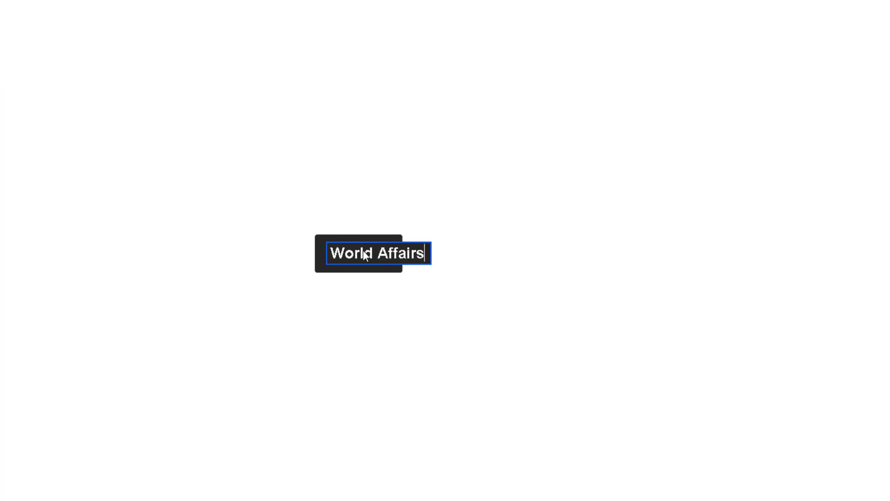
pyautogui.click(391, 315)
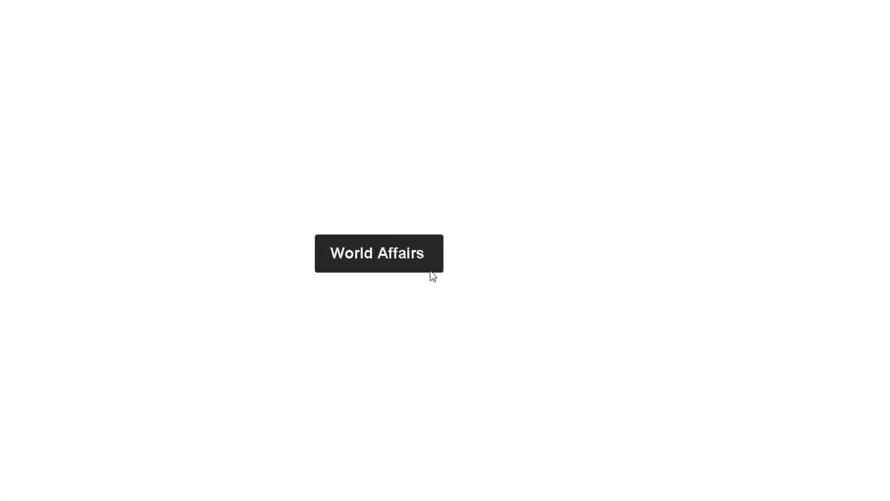
pyautogui.click(430, 245)
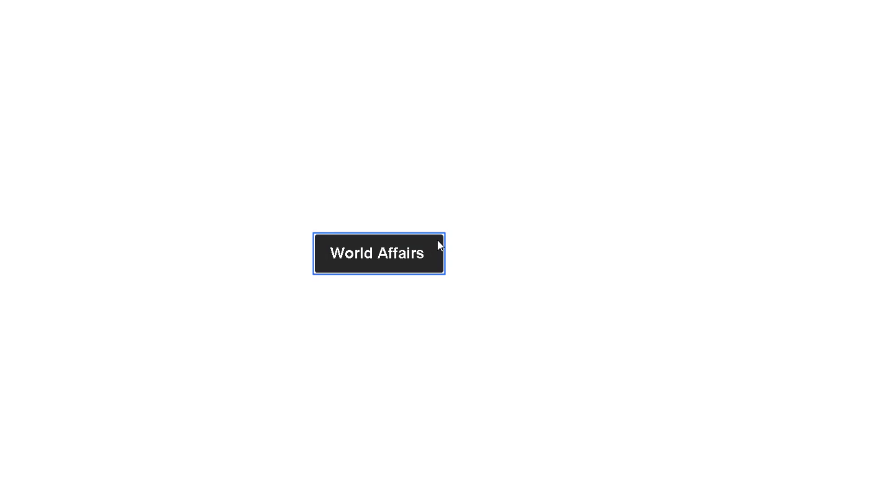
pyautogui.press('Tab')
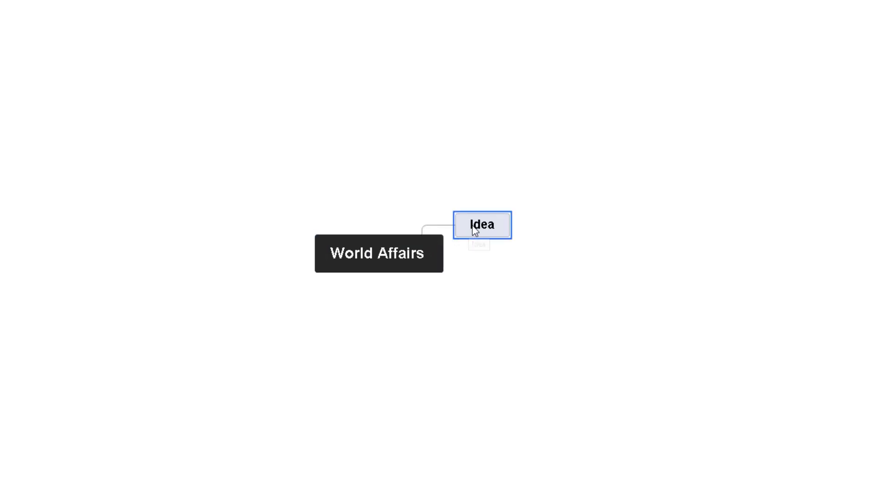
# Rename the new branch to 'Topic Title'
pyautogui.doubleClick(479, 222)
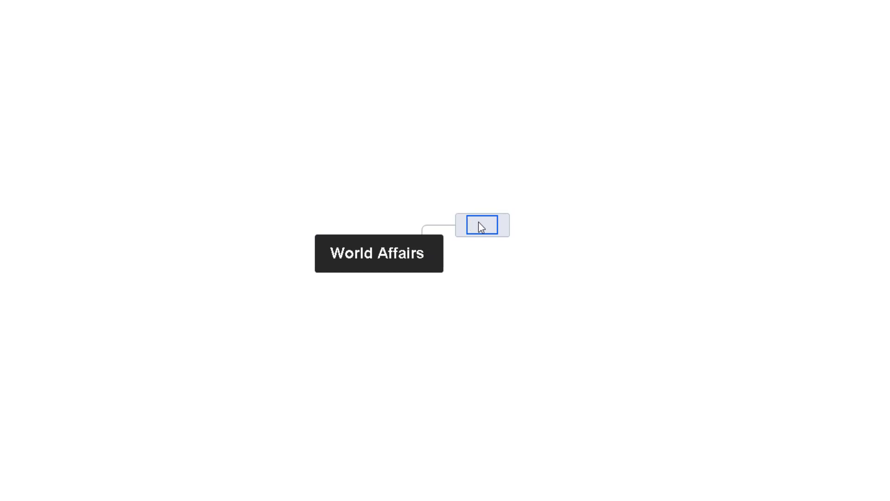
pyautogui.write('Topic Title')
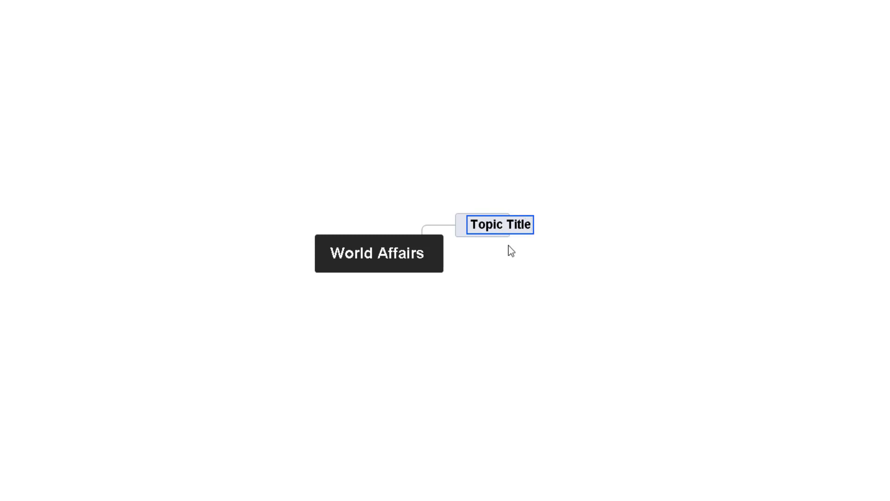
pyautogui.click(553, 261)
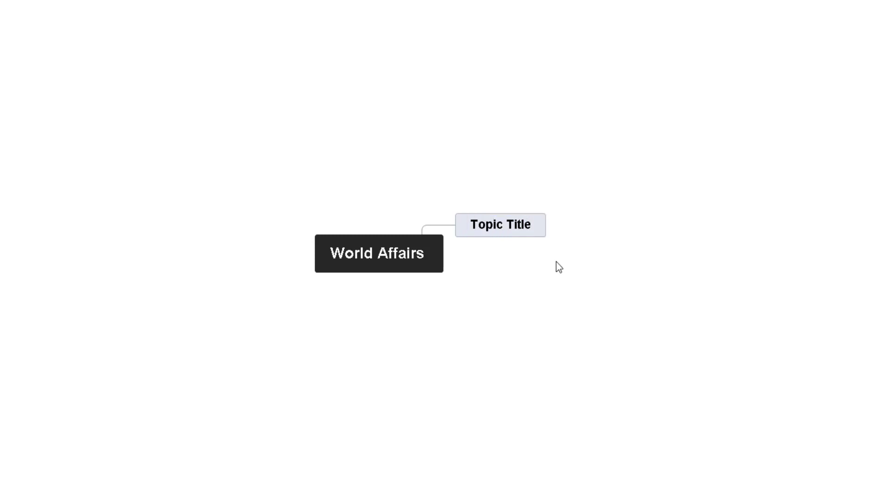
# Add subtopics 'Politics' and 'Humanity' under Topic Title
pyautogui.click(538, 219)
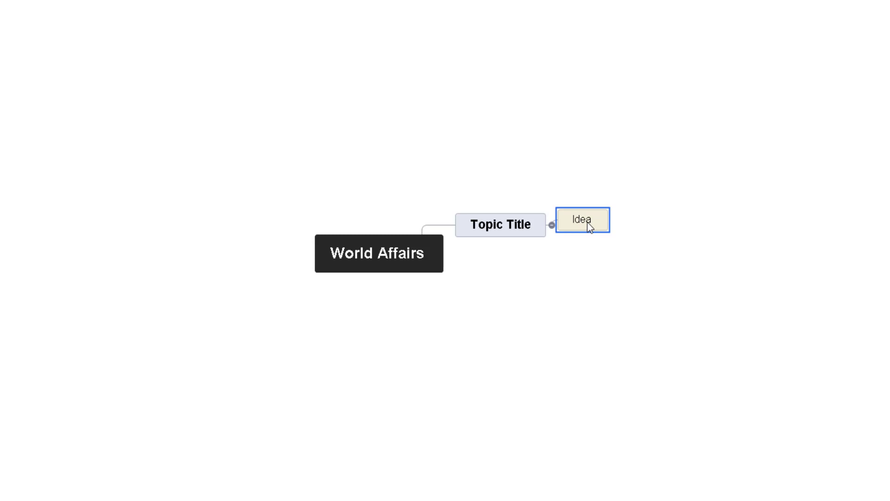
pyautogui.click(590, 226)
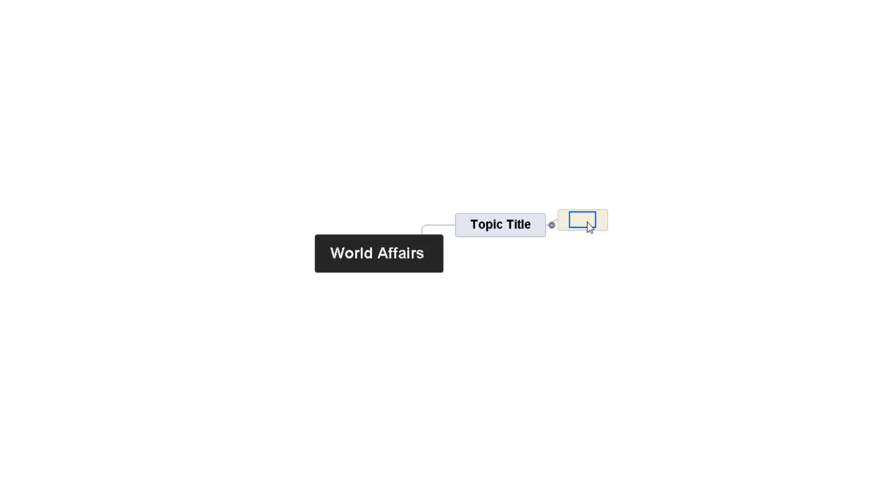
pyautogui.write('Politics')
pyautogui.click(585, 268)
pyautogui.click(536, 227)
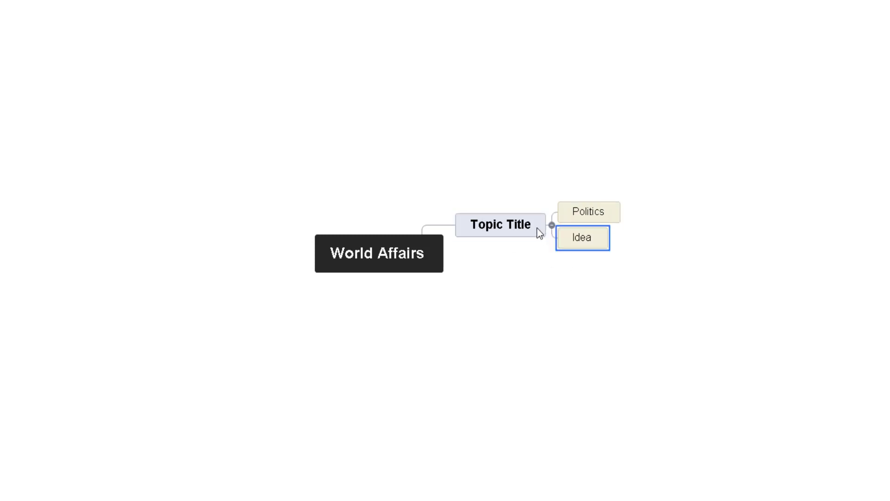
pyautogui.write('Hu')
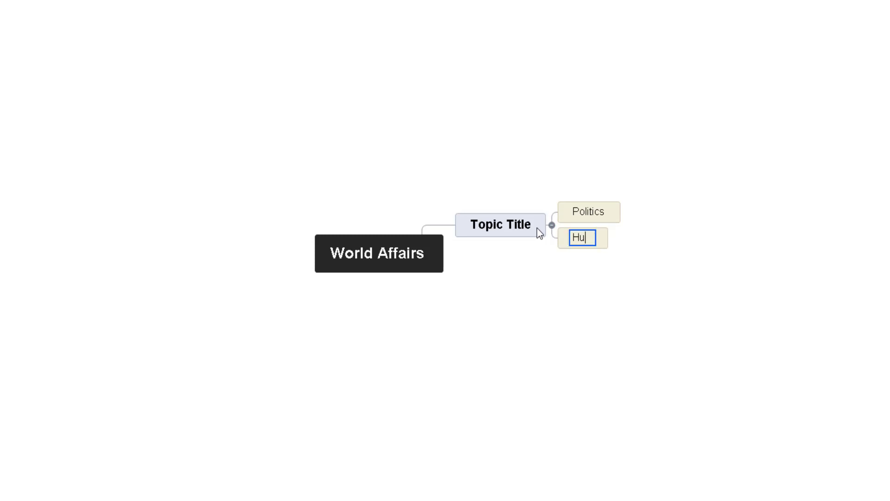
pyautogui.write('manity')
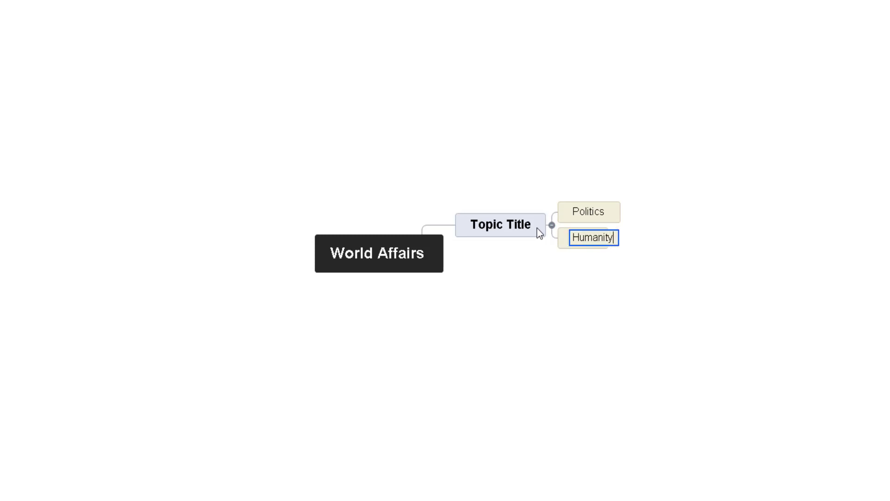
pyautogui.press('Return')
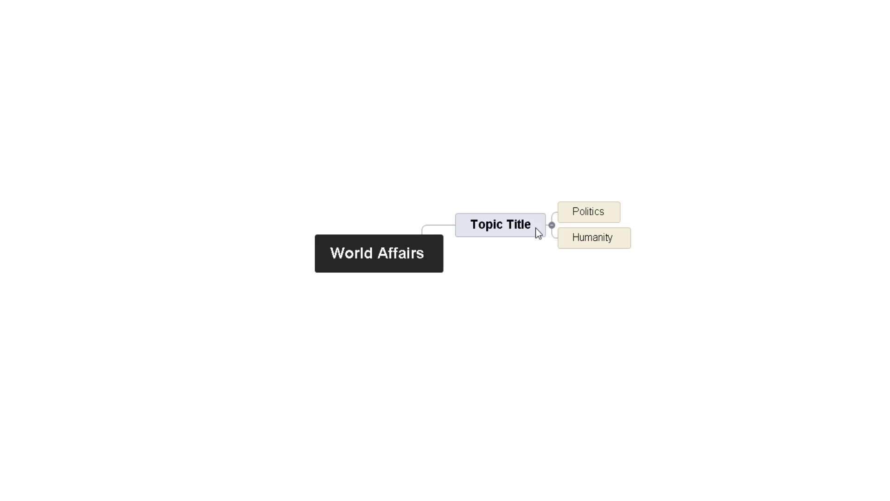
# Add a third subtopic typed as 'Miltary' and spell-correct it to 'Military'
pyautogui.click(540, 231)
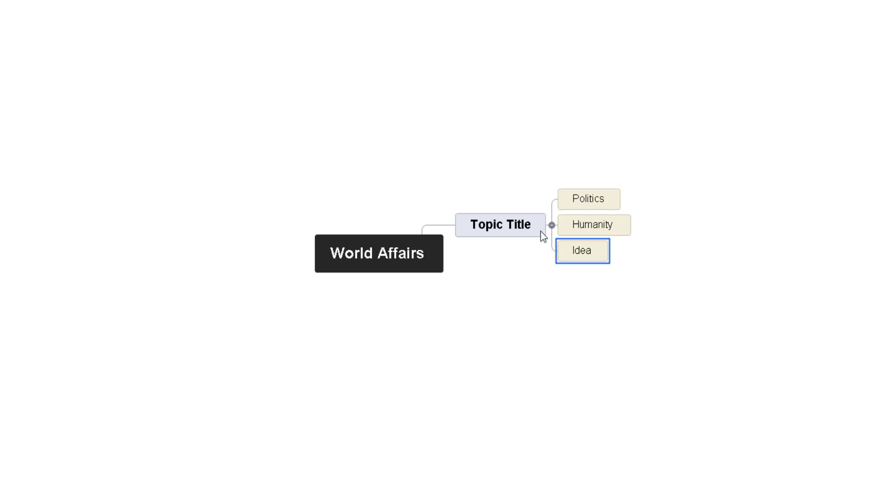
pyautogui.write('Mi')
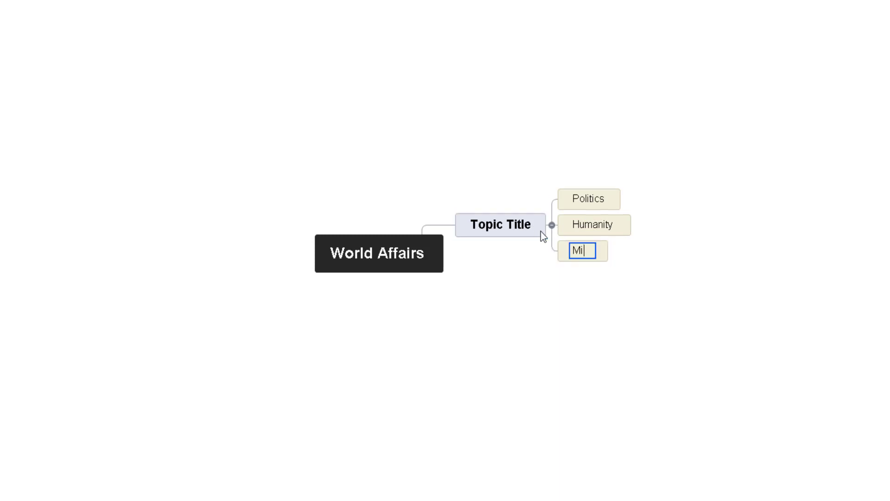
pyautogui.write('ltary')
pyautogui.click(585, 286)
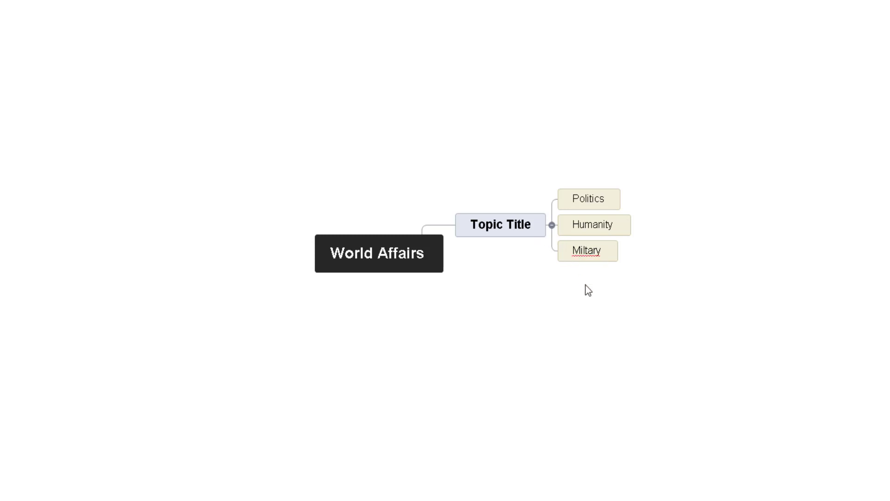
pyautogui.rightClick(589, 253)
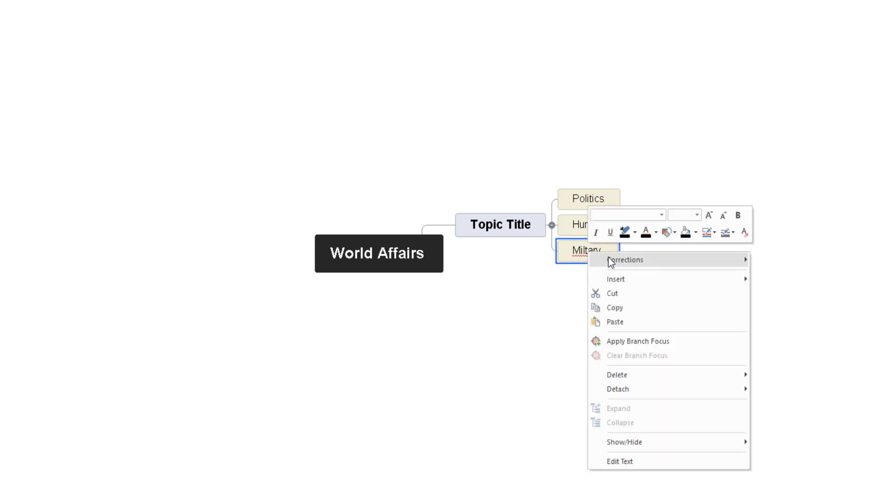
pyautogui.moveTo(608, 257)
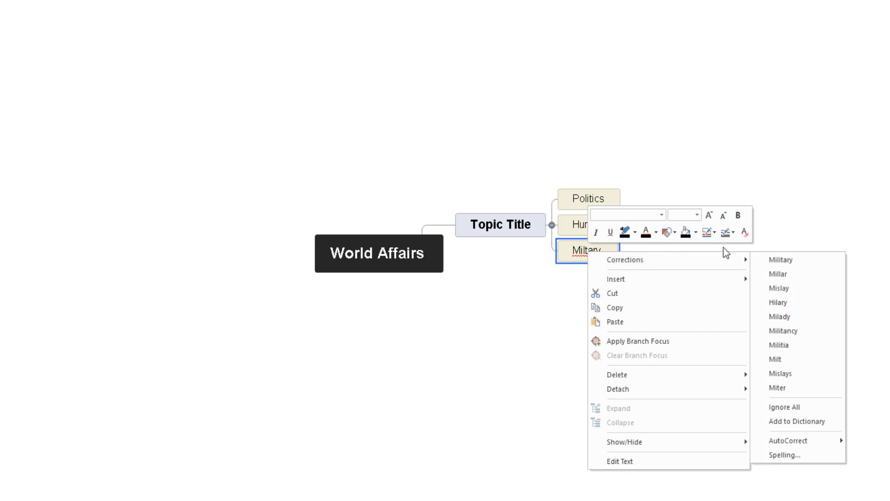
pyautogui.click(770, 262)
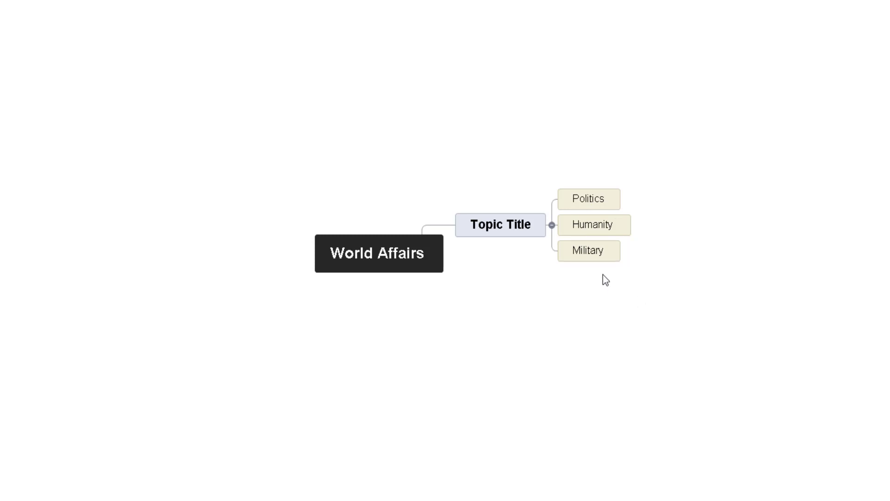
# Add a second main branch under World Affairs named 'Researching'
pyautogui.click(438, 266)
pyautogui.click(478, 283)
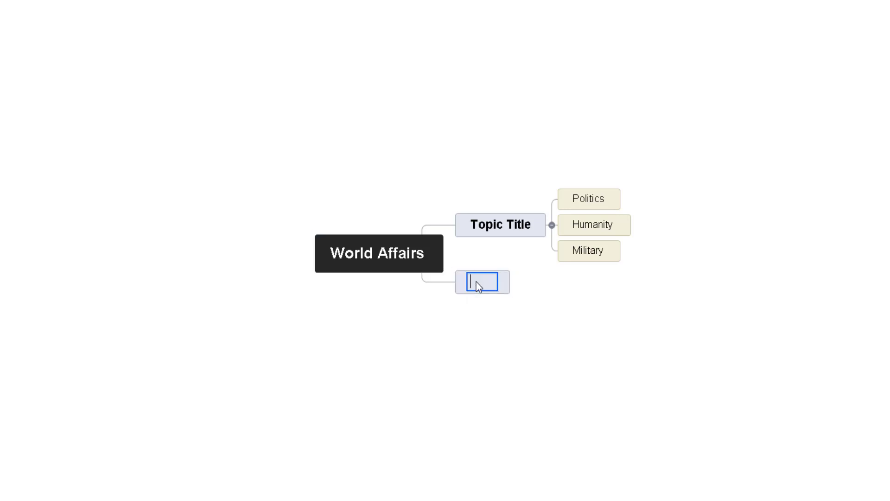
pyautogui.write('Researching')
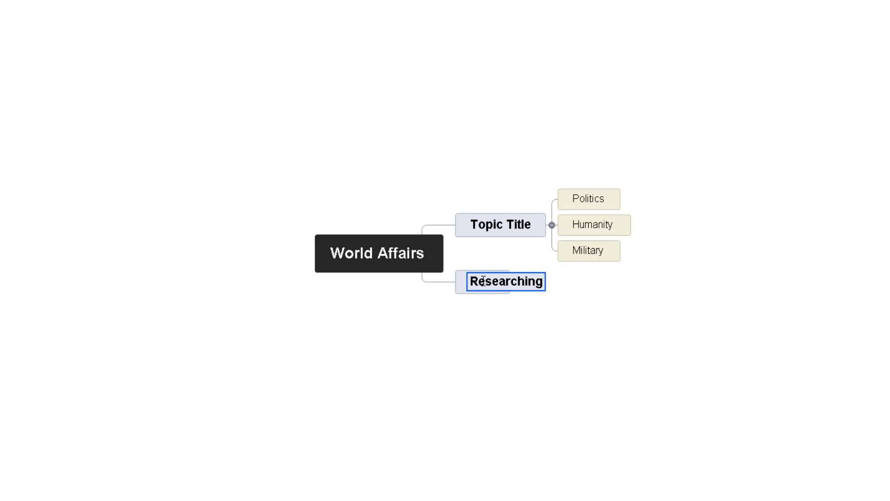
pyautogui.click(508, 311)
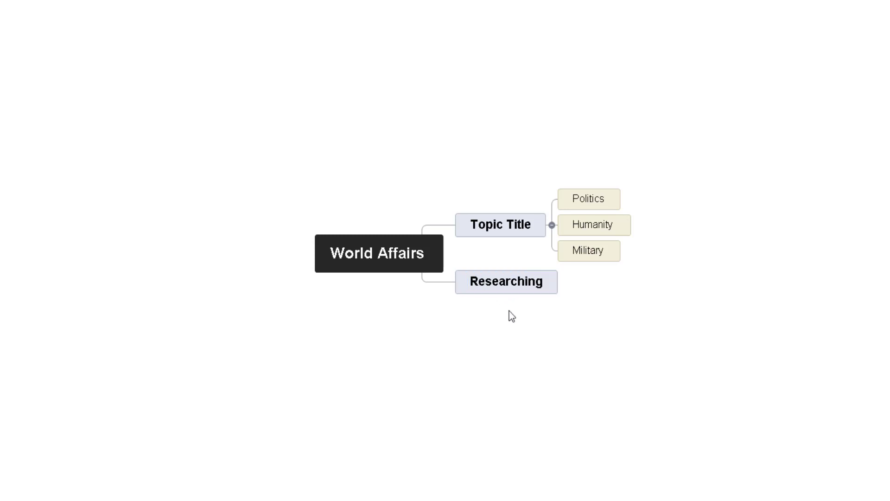
# Give Researching three subtopics: 'Web', 'Internal Library' and 'Books'
pyautogui.click(552, 284)
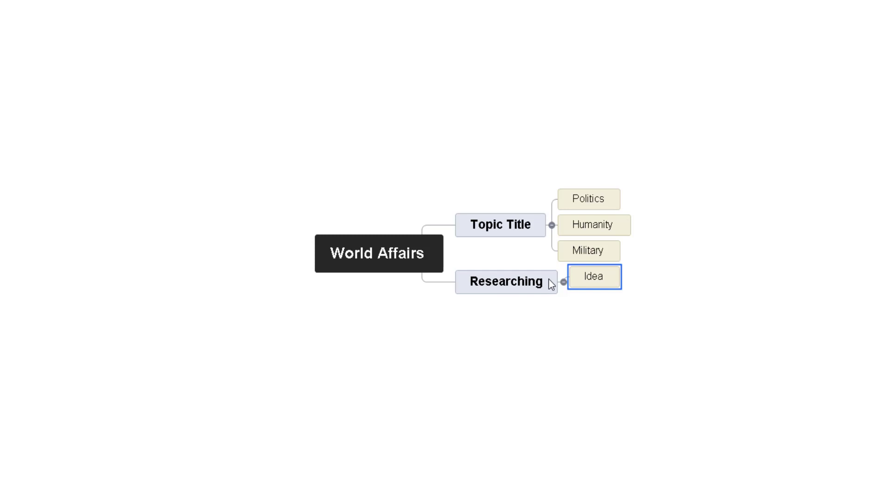
pyautogui.write('Web')
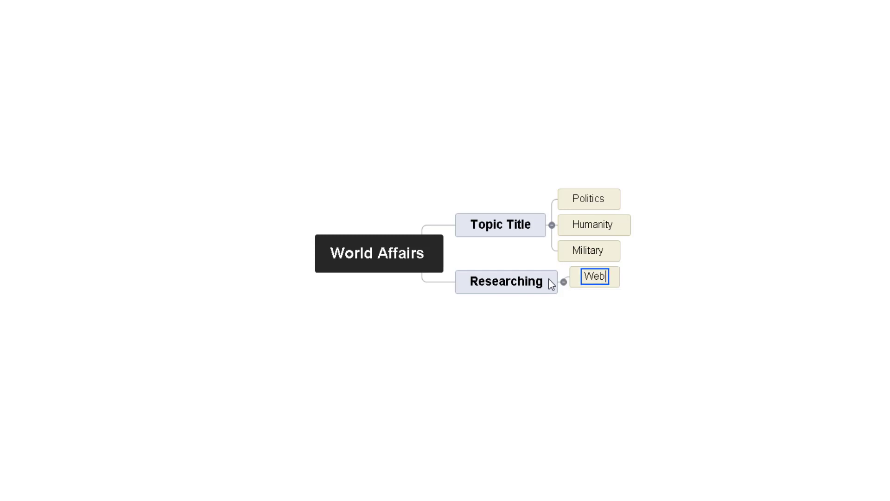
pyautogui.press('Return')
pyautogui.click(550, 285)
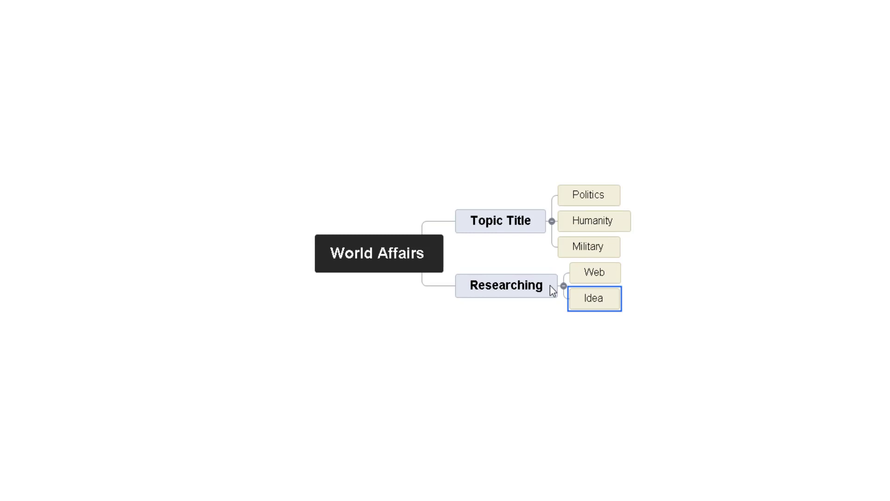
pyautogui.write('Internal')
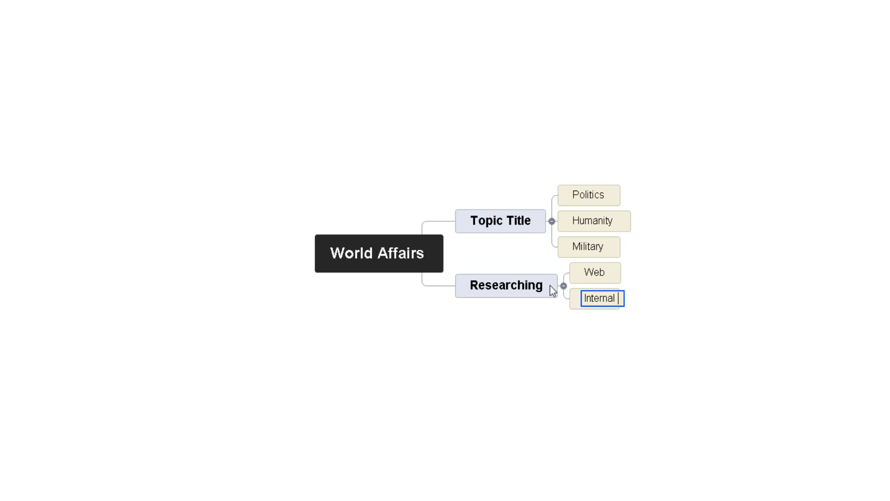
pyautogui.write(' Library')
pyautogui.click(588, 327)
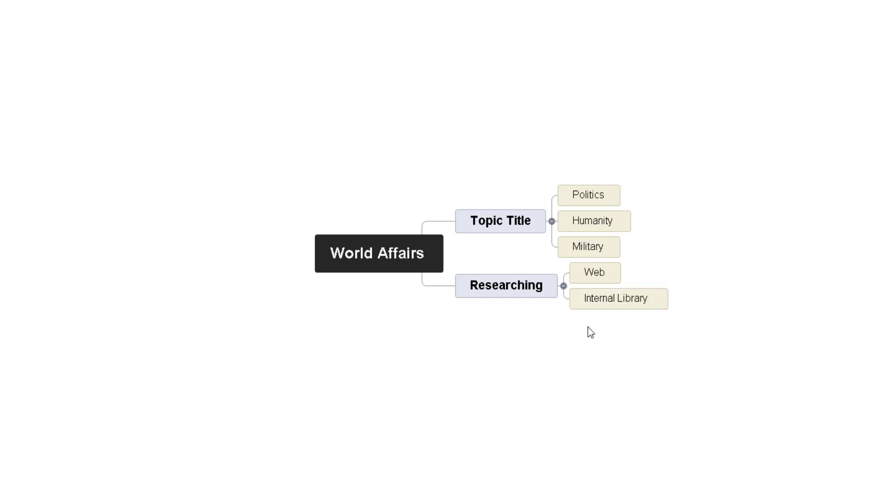
pyautogui.click(549, 290)
pyautogui.press('Insert')
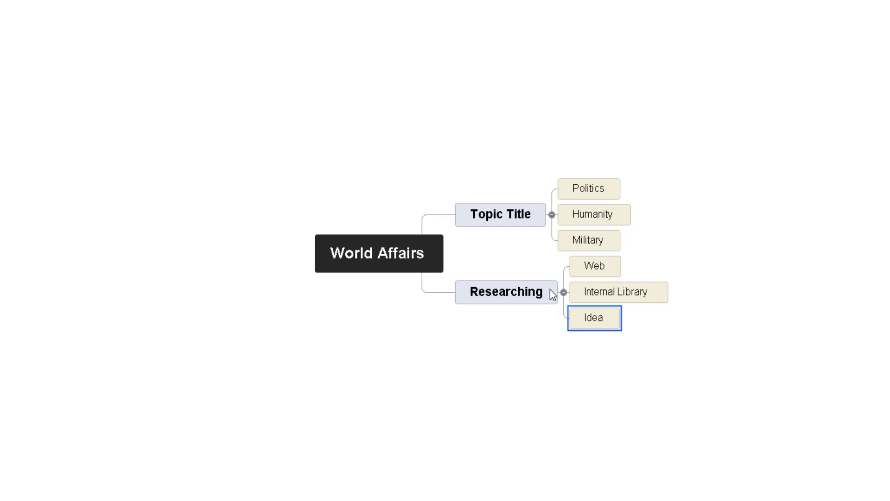
pyautogui.write('Books')
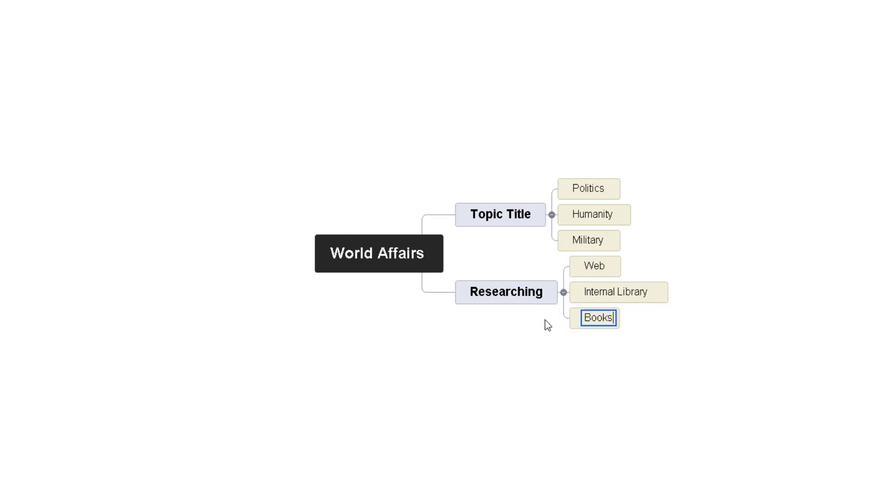
pyautogui.click(545, 348)
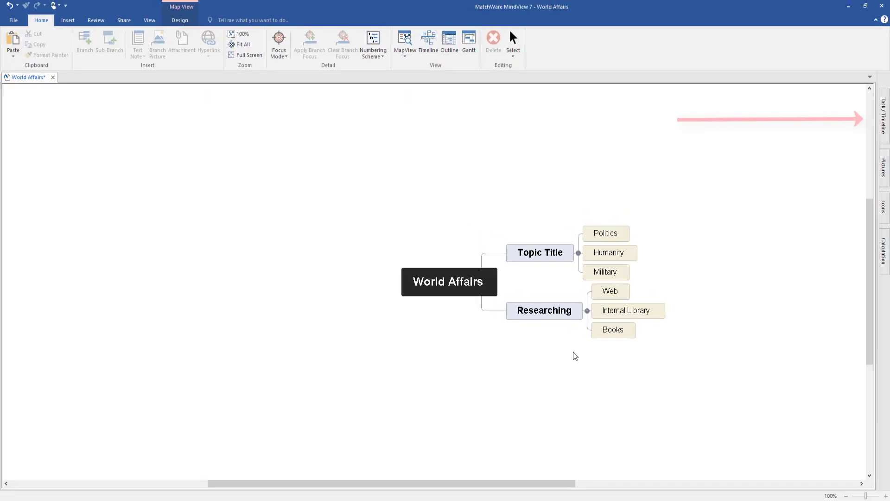
# In the Task/Timeline settings, keep the document type as Project Management
pyautogui.click(884, 113)
pyautogui.click(841, 114)
pyautogui.click(844, 112)
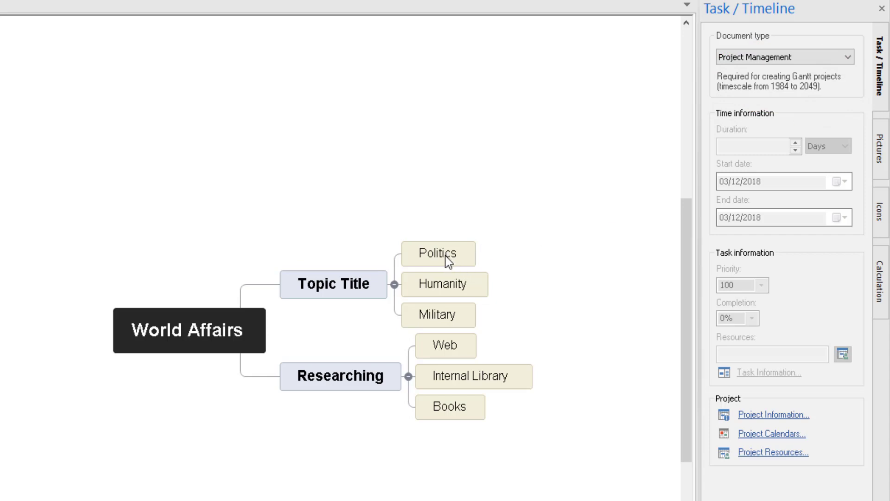
# Schedule Politics to start 03/12/2018 with a 3-day duration, ending 05/12/2018
pyautogui.click(232, 331)
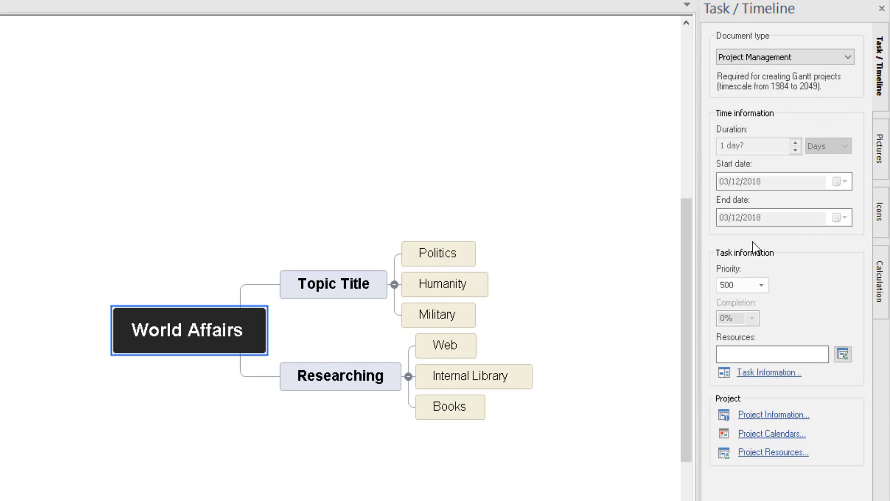
pyautogui.click(349, 284)
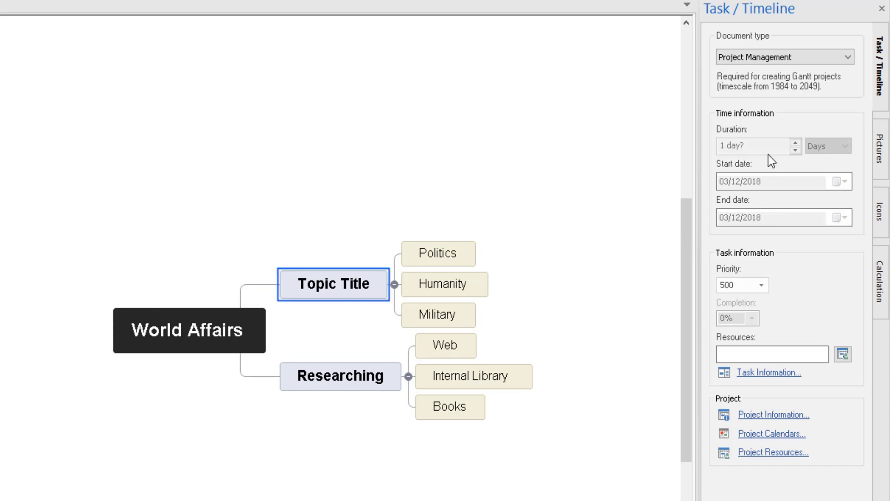
pyautogui.click(438, 249)
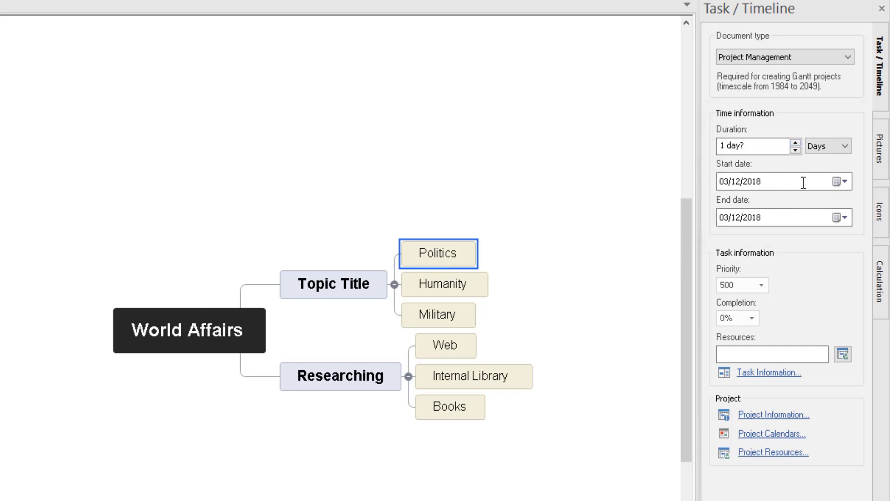
pyautogui.click(834, 181)
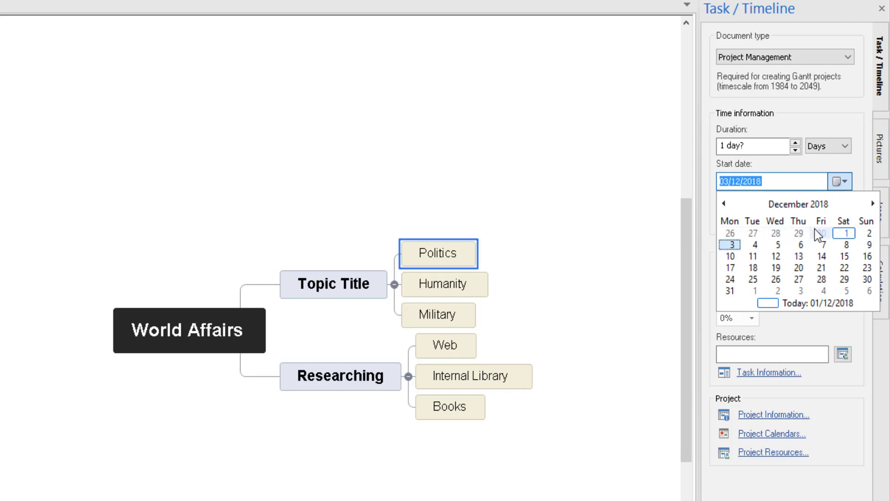
pyautogui.click(848, 183)
pyautogui.click(796, 142)
pyautogui.click(796, 141)
pyautogui.click(795, 141)
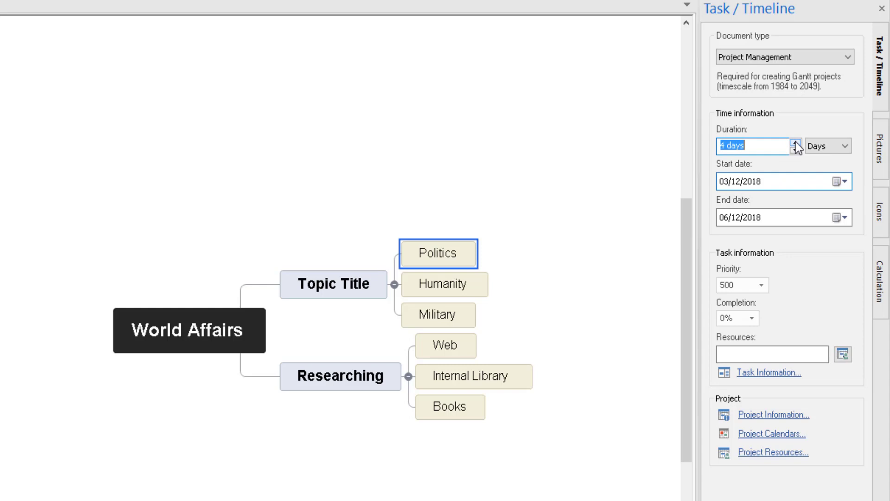
pyautogui.click(799, 152)
pyautogui.click(640, 218)
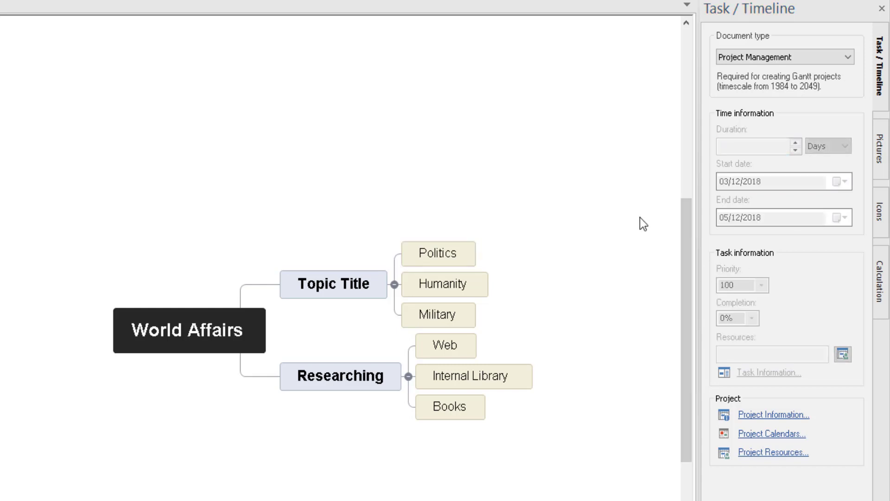
pyautogui.click(417, 254)
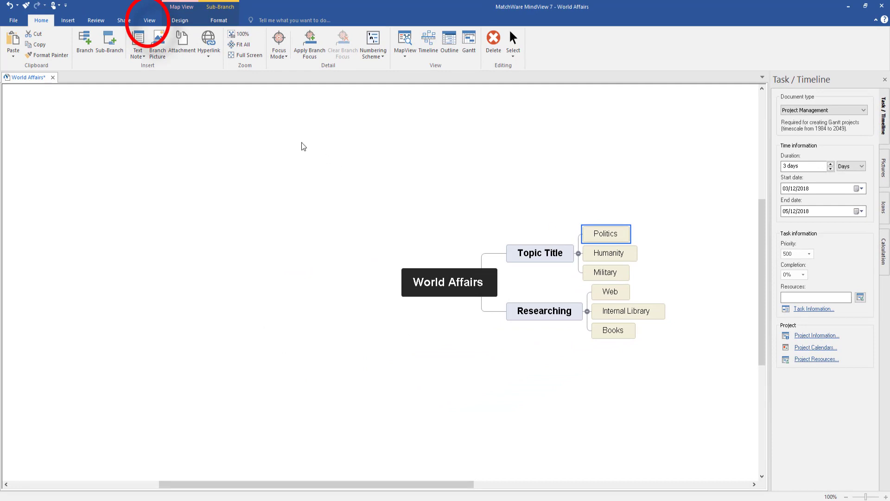
# Turn on Start/End time in View > Show/Hide so each topic displays its dates
pyautogui.click(152, 20)
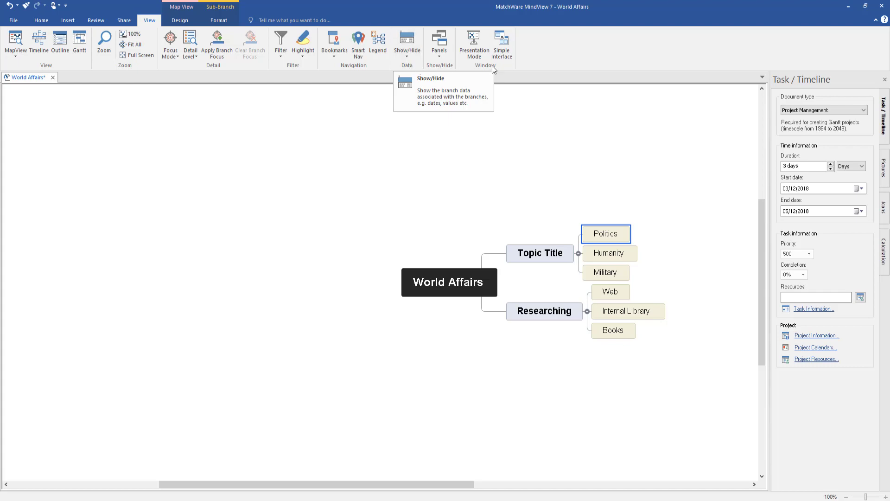
pyautogui.click(408, 52)
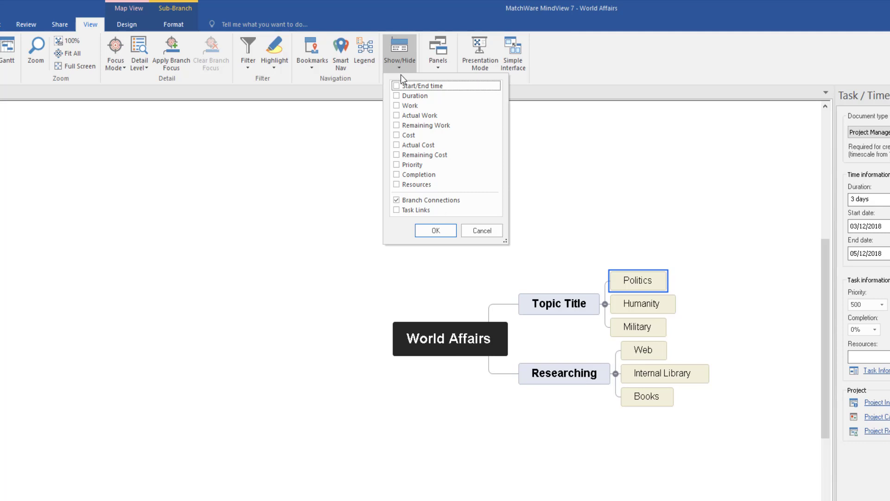
pyautogui.click(397, 86)
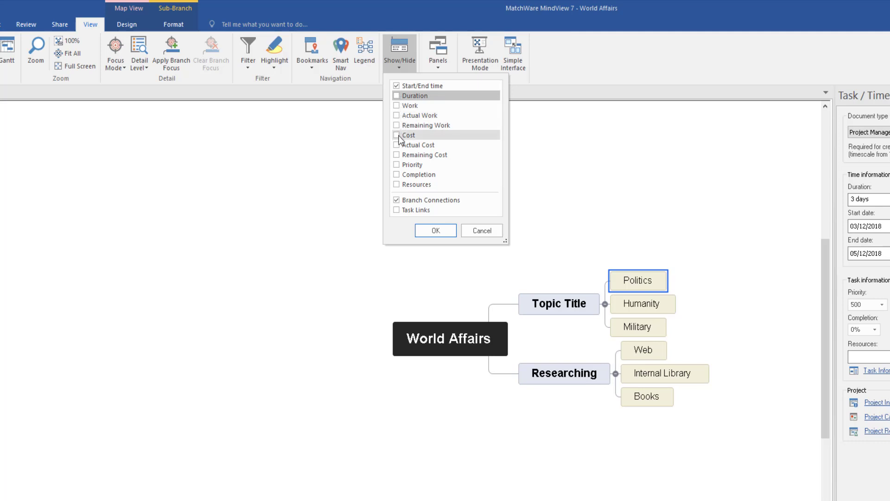
pyautogui.click(438, 229)
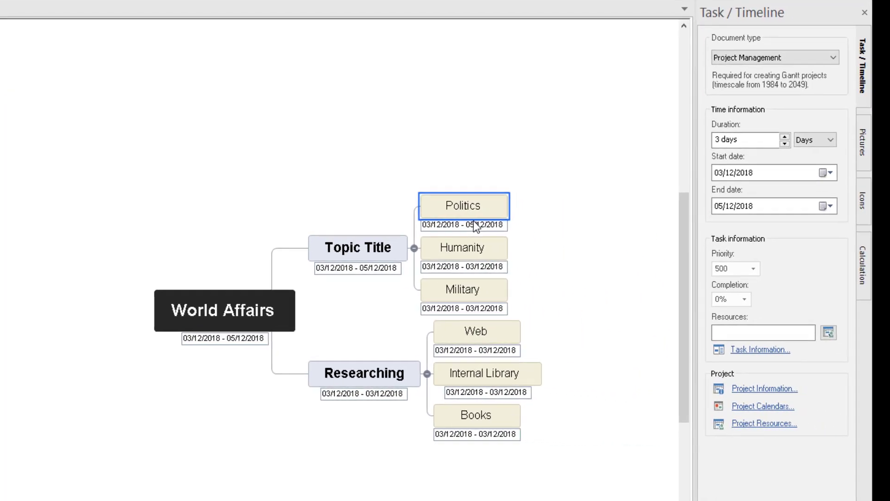
pyautogui.moveTo(656, 268); pyautogui.dragTo(651, 287)
pyautogui.moveTo(471, 247); pyautogui.dragTo(468, 249)
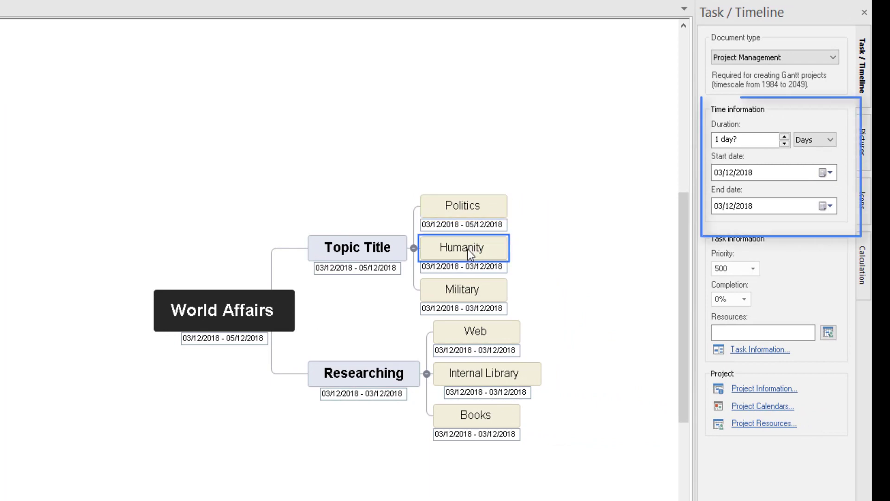
# Schedule Humanity to start 5 December 2018 and last 3 days, to 07/12/2018
pyautogui.click(831, 172)
pyautogui.click(767, 230)
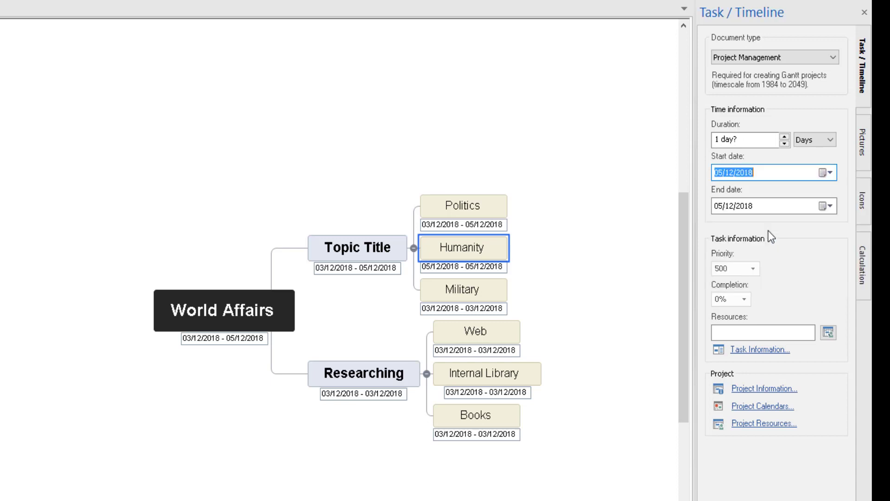
pyautogui.click(784, 136)
pyautogui.click(784, 136)
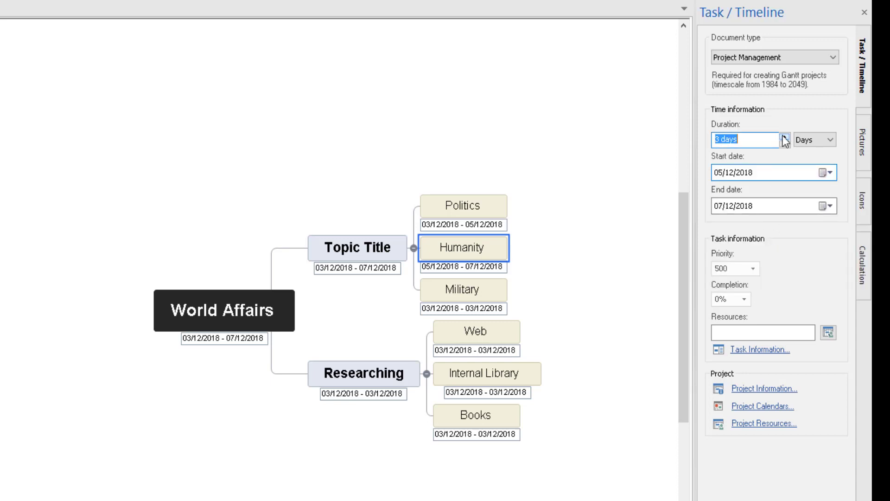
# Schedule Military to start 7 December 2018 with a 2-day duration, to 10/12/2018
pyautogui.click(474, 297)
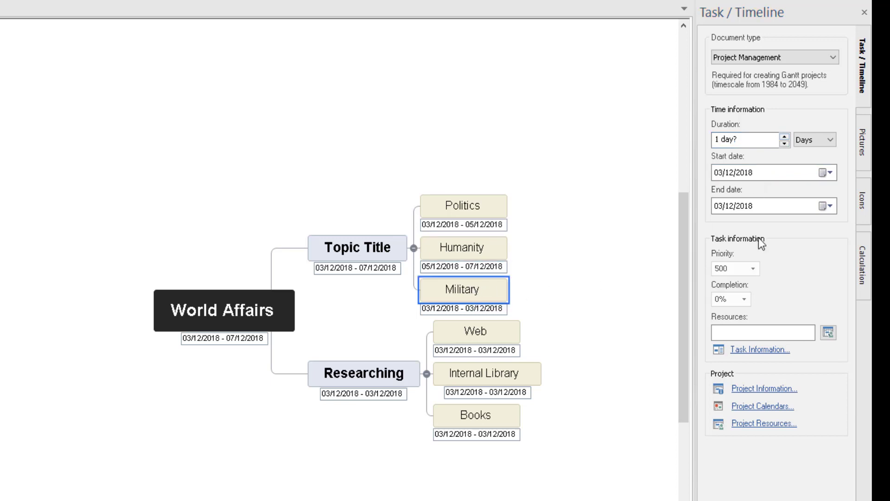
pyautogui.click(823, 172)
pyautogui.click(810, 232)
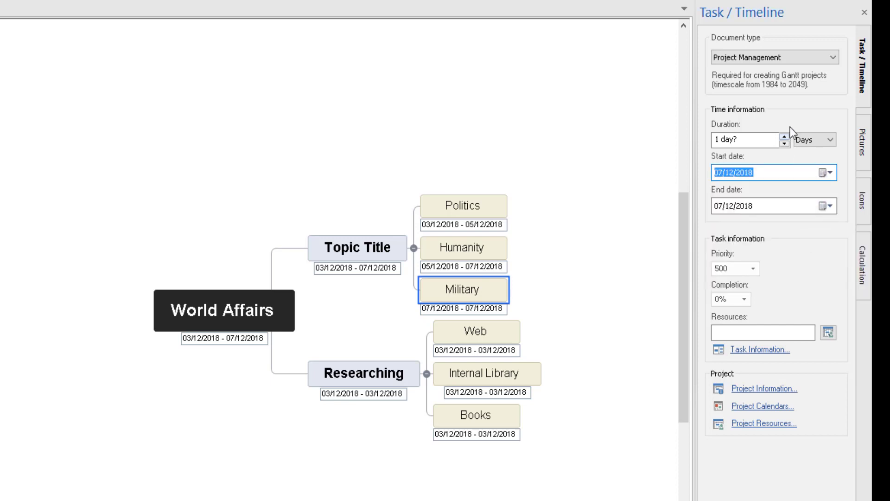
pyautogui.click(785, 138)
pyautogui.click(784, 138)
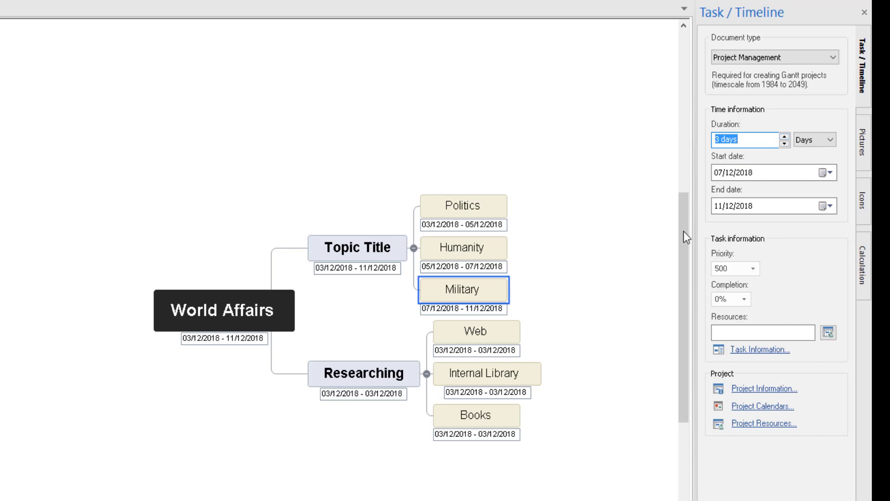
pyautogui.click(784, 144)
pyautogui.click(572, 307)
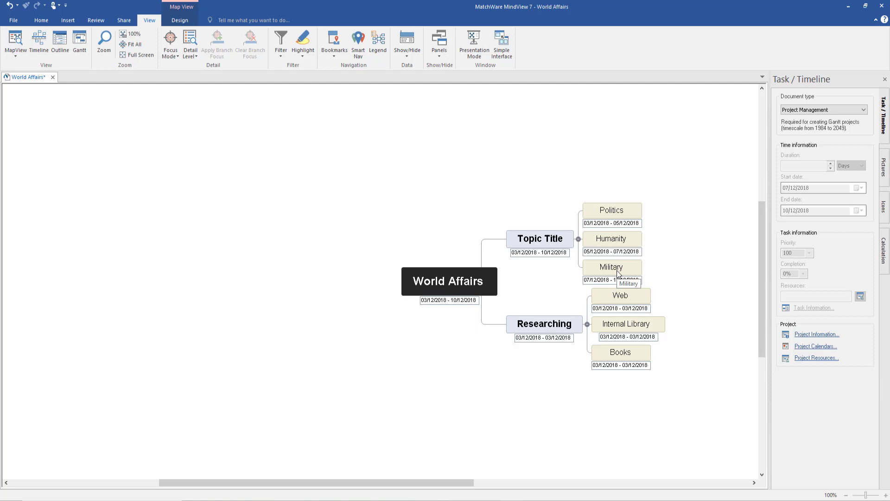
# Apply a green Fill Color to the Humanity topic from the Format tab
pyautogui.click(614, 239)
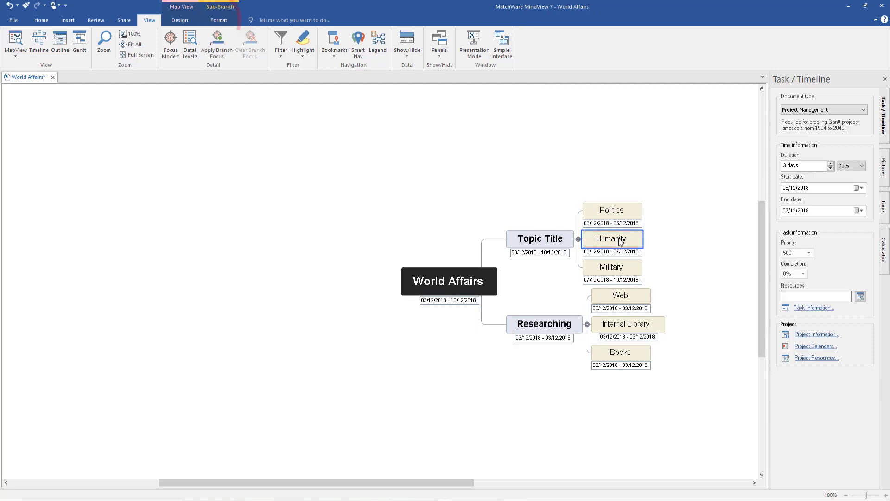
pyautogui.click(219, 22)
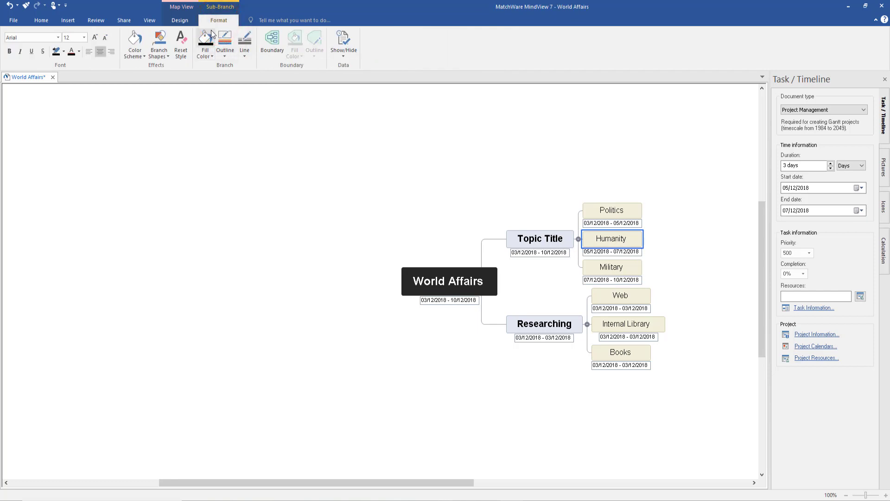
pyautogui.click(208, 54)
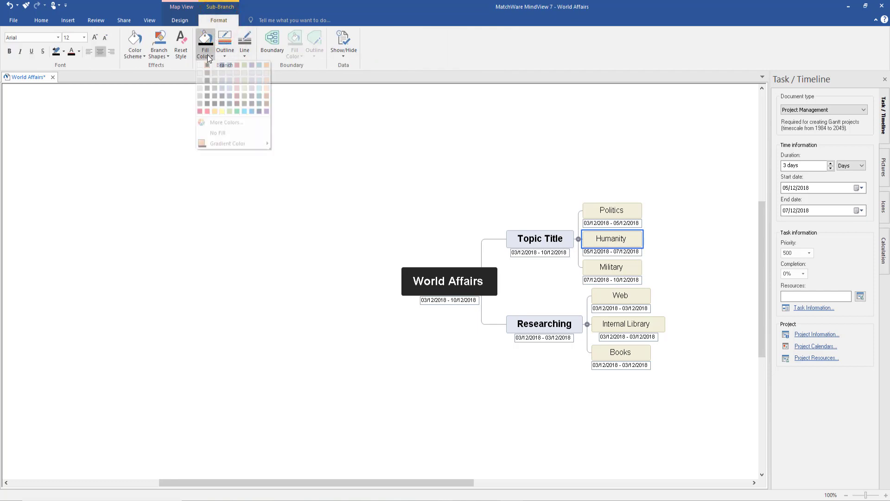
pyautogui.click(239, 114)
pyautogui.click(711, 225)
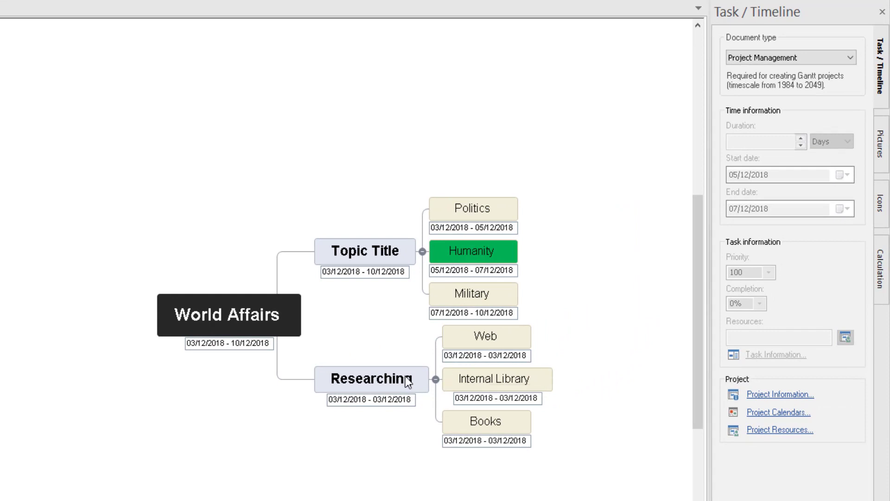
# Schedule Web in days to start 11/12/2018 and last 5 days, ending 17/12/2018
pyautogui.click(499, 338)
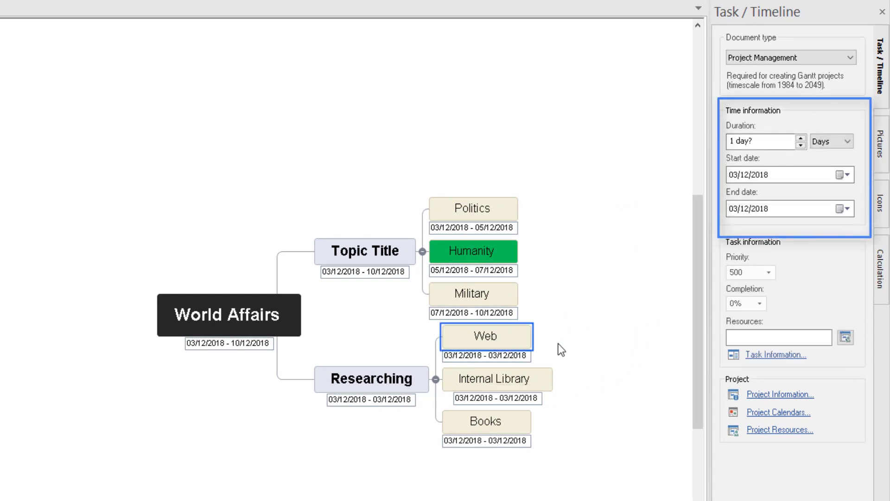
pyautogui.click(830, 141)
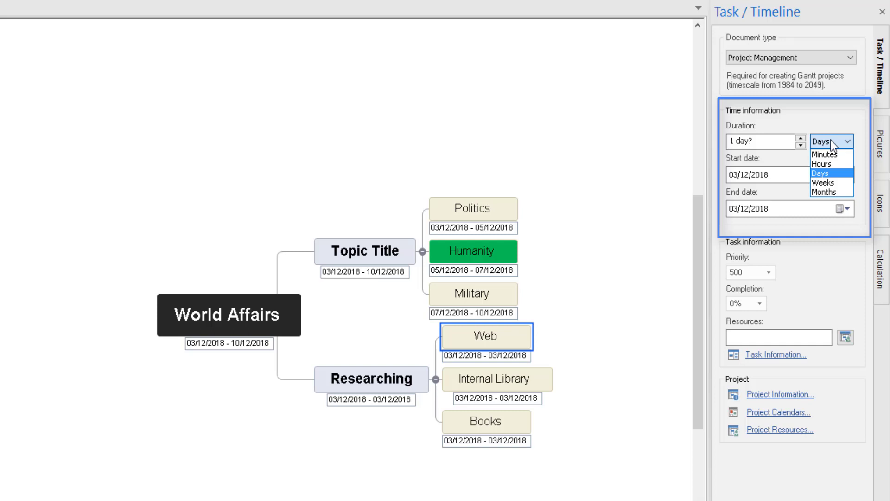
pyautogui.click(831, 140)
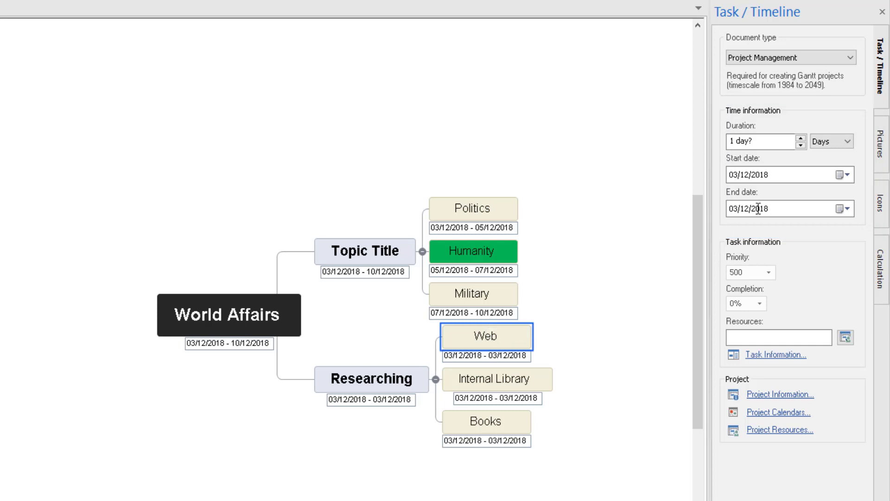
pyautogui.click(847, 175)
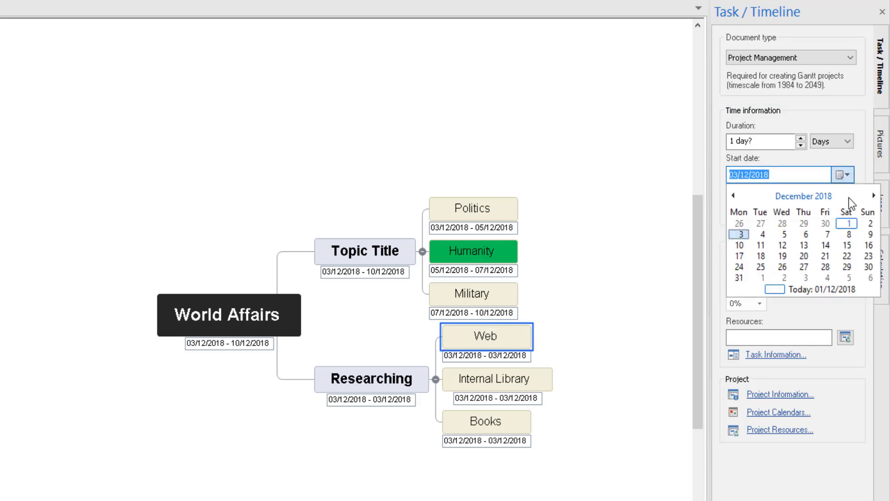
pyautogui.click(760, 245)
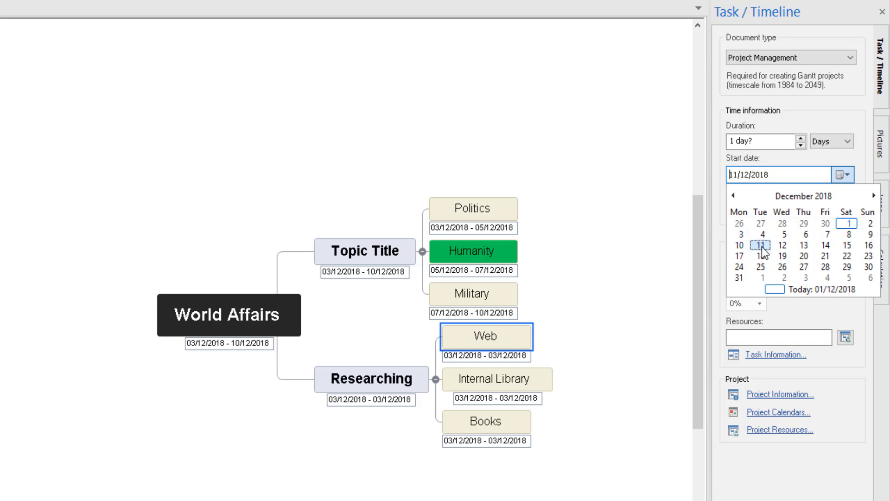
pyautogui.click(800, 137)
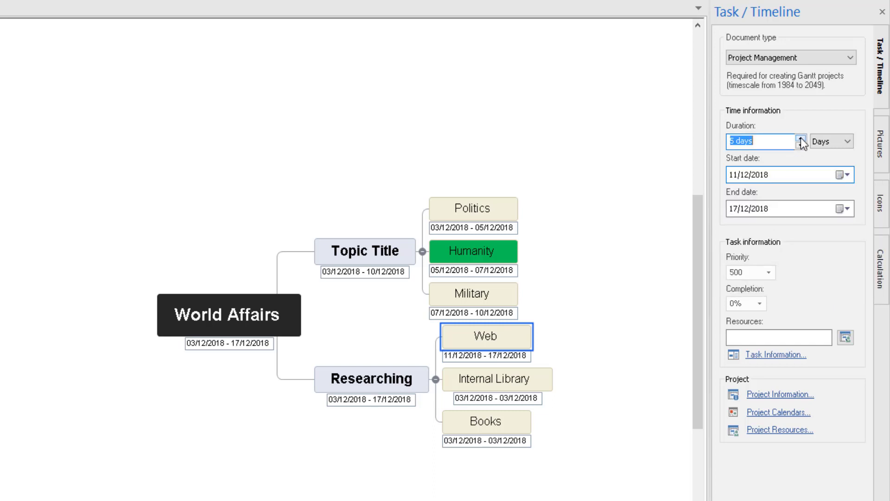
pyautogui.click(566, 333)
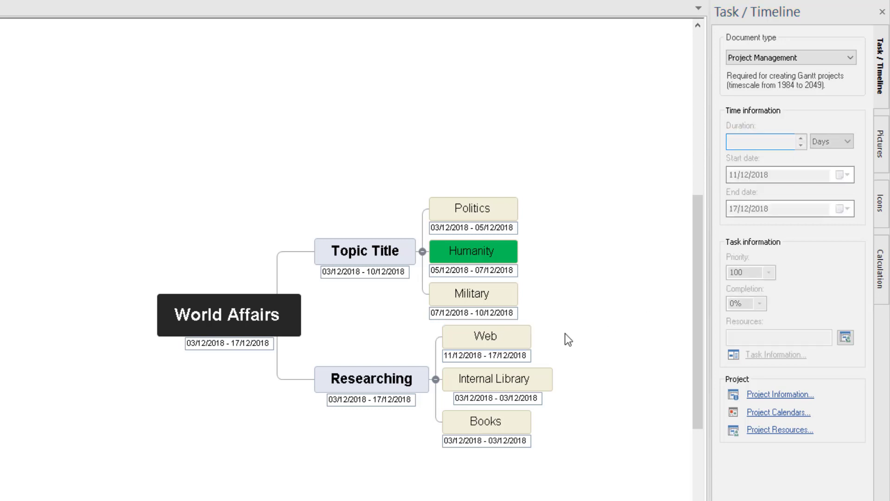
# Schedule Internal Library to start 18/12/2018 for 5 days, ending 24/12/2018
pyautogui.click(537, 378)
pyautogui.click(842, 174)
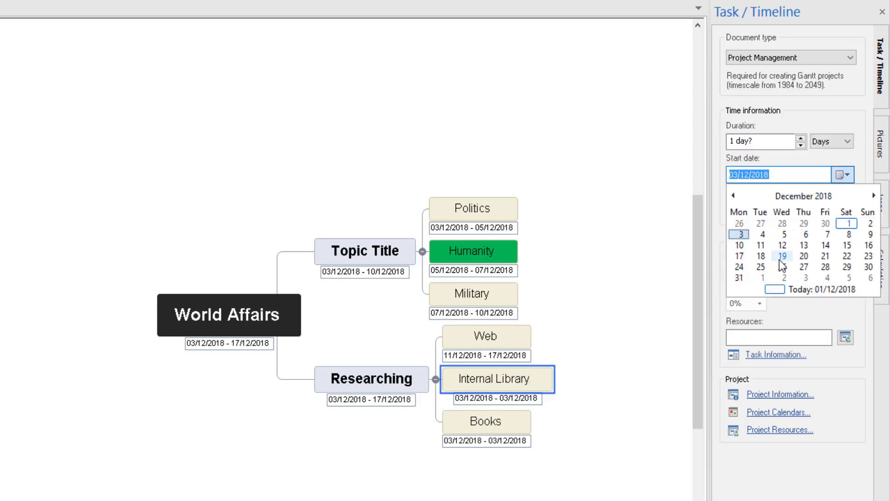
pyautogui.click(763, 256)
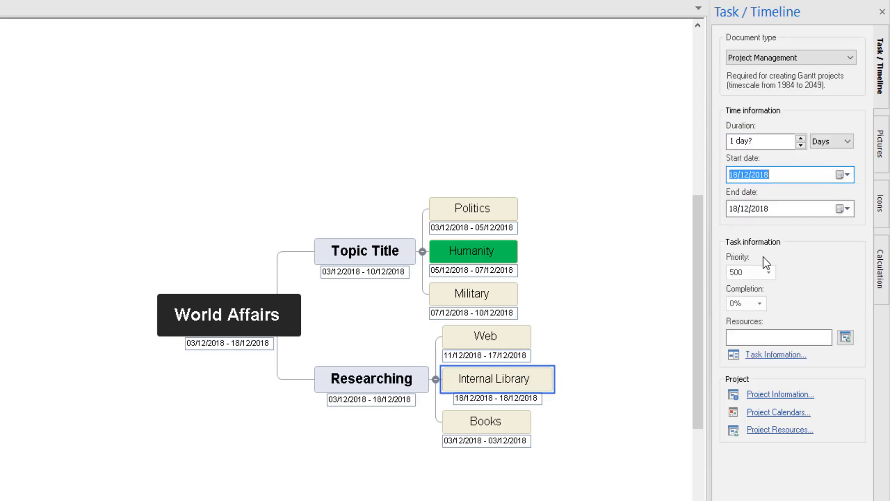
pyautogui.click(801, 138)
pyautogui.click(801, 138)
pyautogui.click(801, 138)
pyautogui.click(801, 137)
# Schedule Books to start 25/12/2018 for 3 days, ending 27/12/2018
pyautogui.click(513, 420)
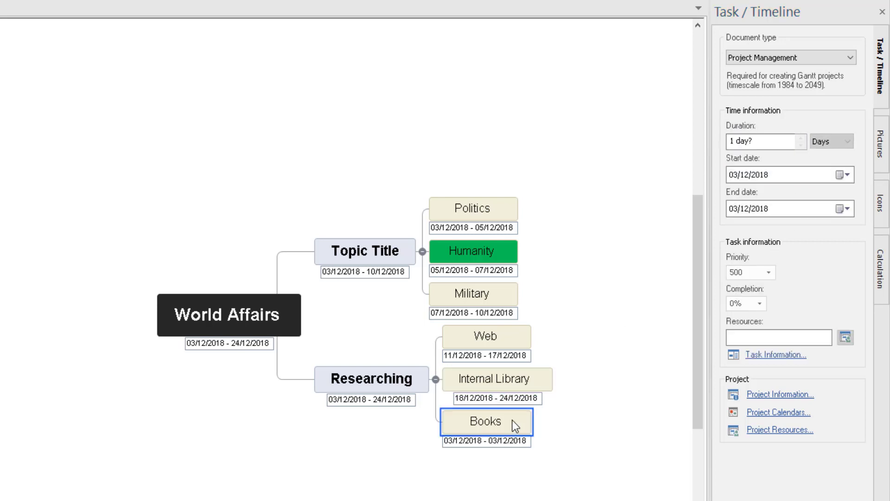
pyautogui.click(848, 176)
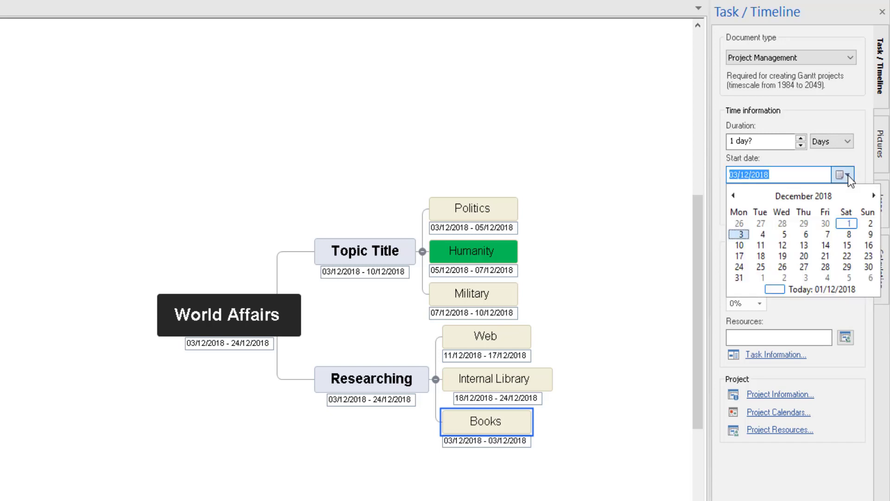
pyautogui.click(763, 269)
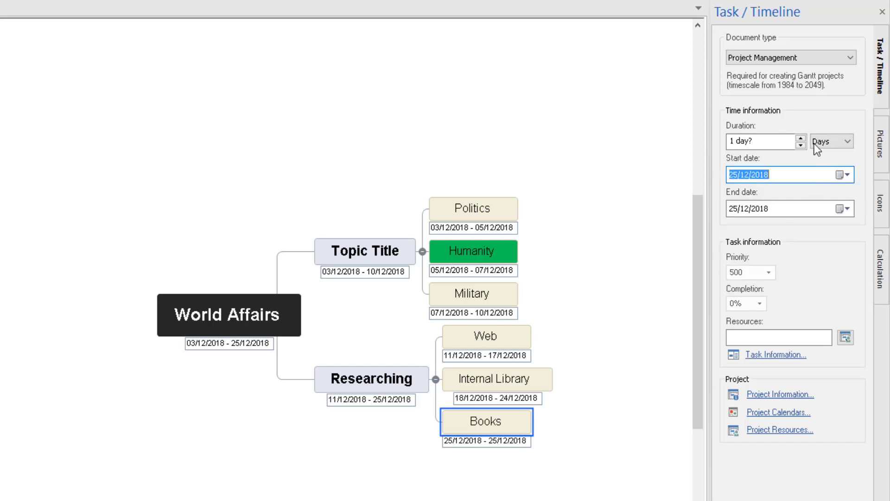
pyautogui.click(800, 138)
pyautogui.click(801, 138)
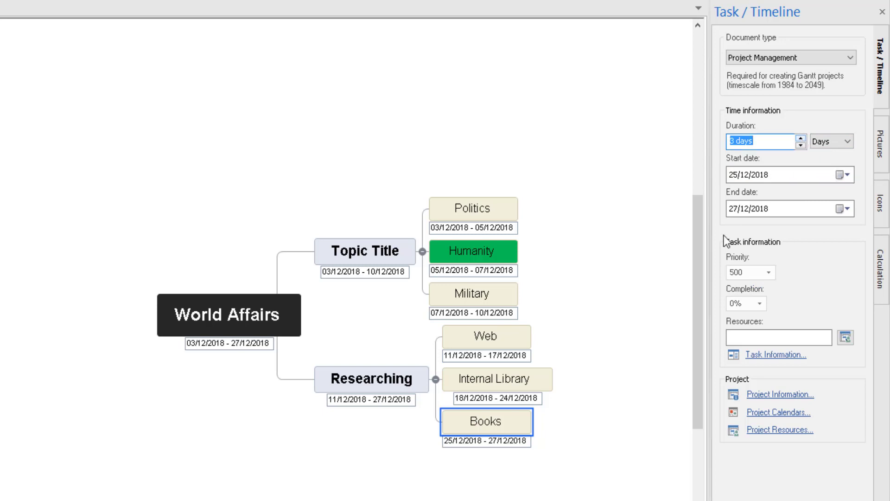
pyautogui.click(651, 338)
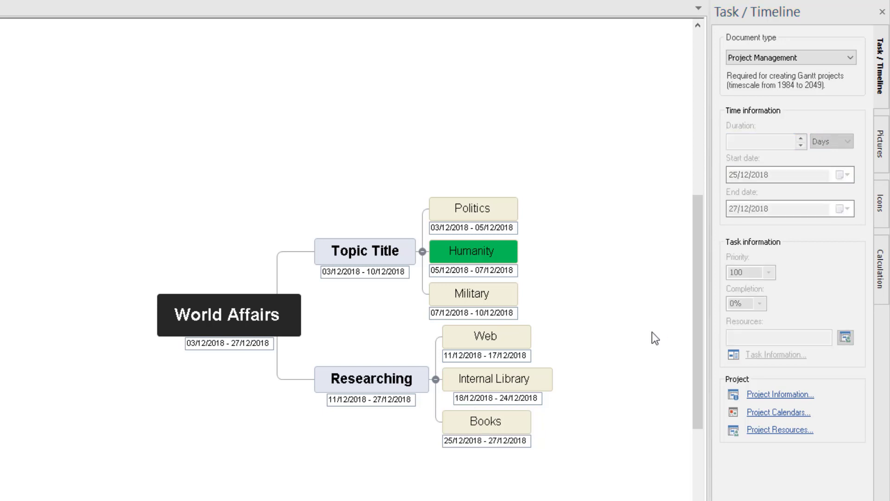
# Enter 1 in the Politics task's Priority box and choose 70% from the Completion list
pyautogui.click(485, 198)
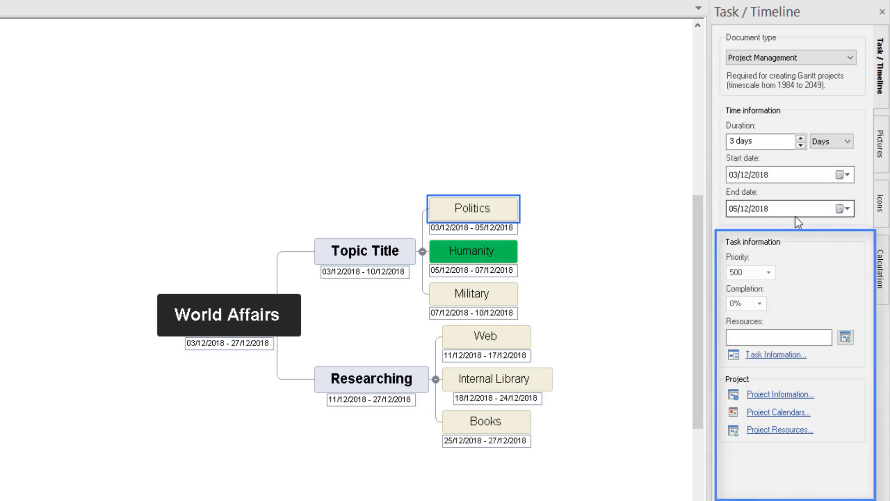
pyautogui.click(771, 276)
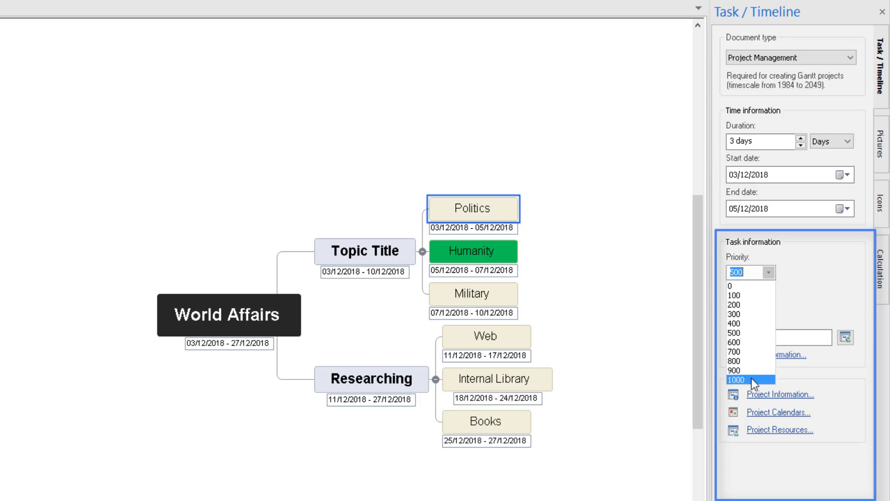
pyautogui.press('Escape')
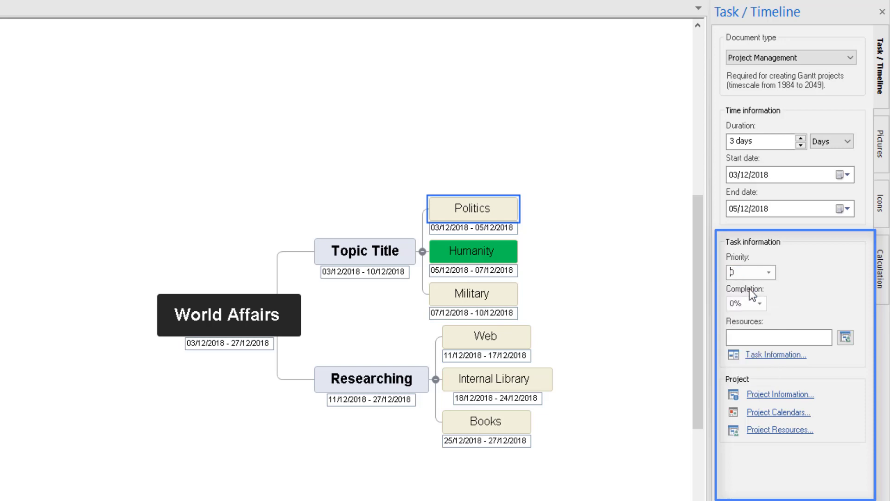
pyautogui.write('0')
pyautogui.press('BackSpace')
pyautogui.write('1')
pyautogui.press('Return')
pyautogui.click(759, 304)
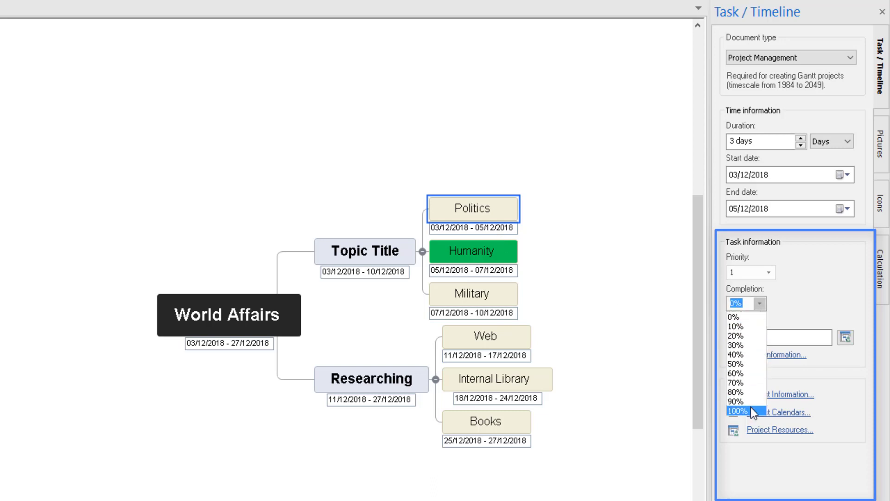
pyautogui.click(747, 382)
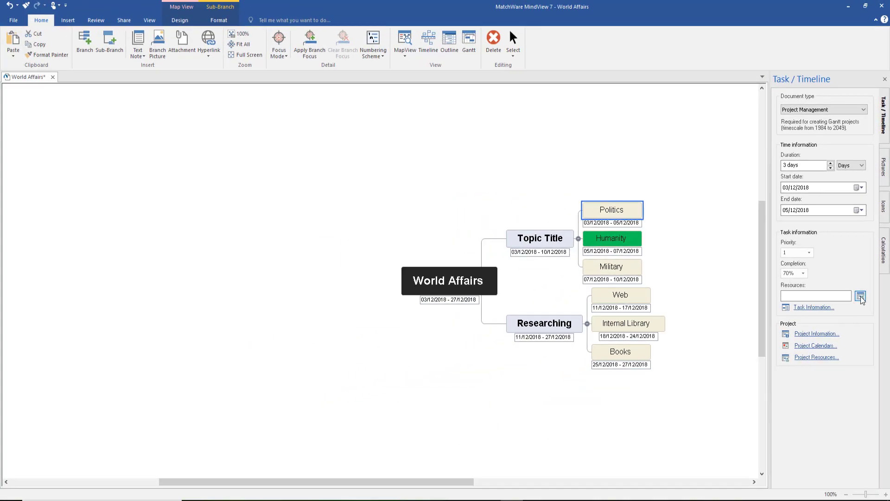
# Add an 'Accountant' resource to the Politics task in the Task Information grid
pyautogui.click(861, 297)
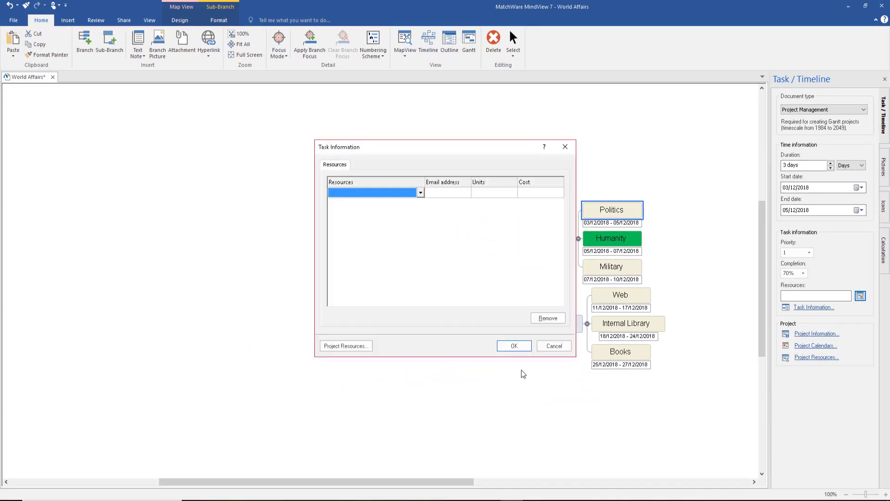
pyautogui.moveTo(402, 146); pyautogui.dragTo(216, 133)
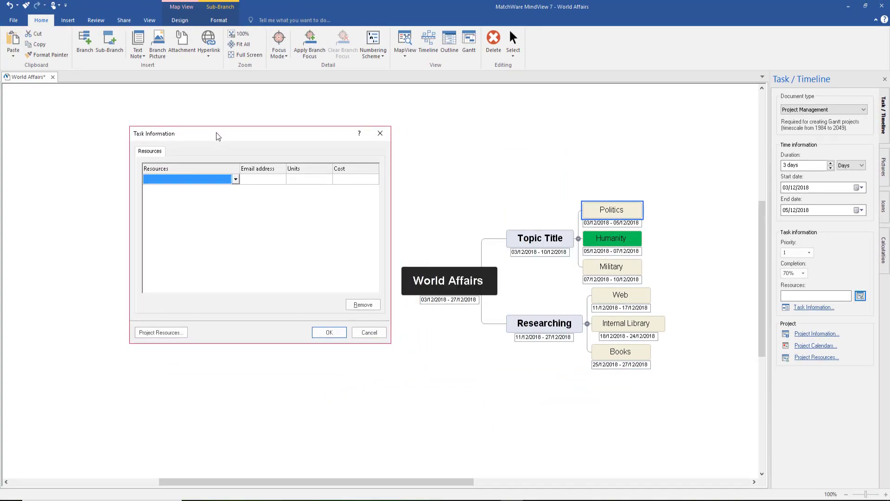
pyautogui.click(161, 181)
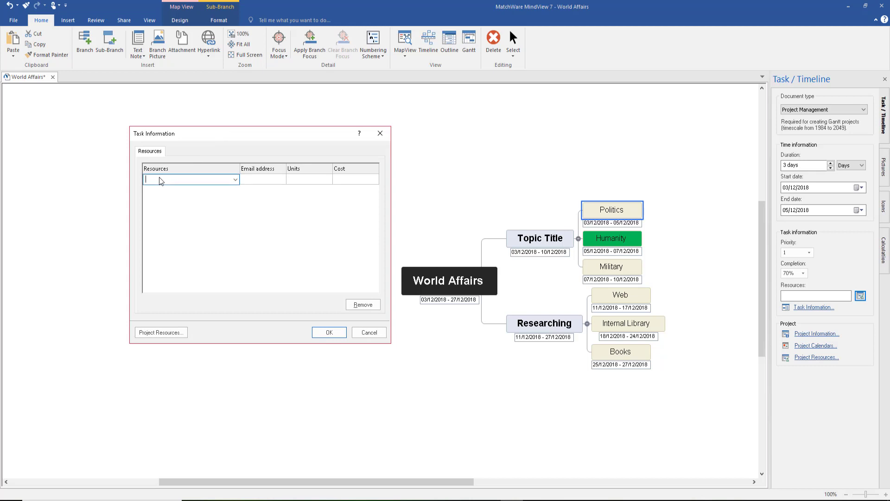
pyautogui.write('Accountant')
pyautogui.click(263, 179)
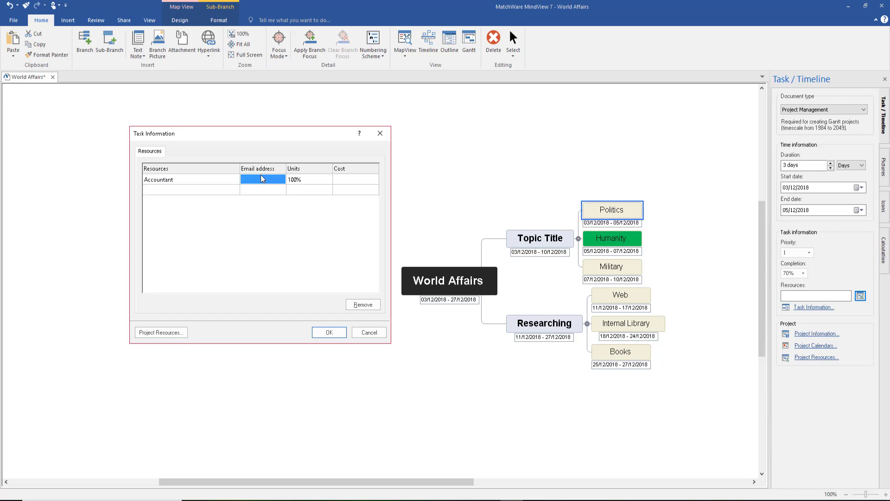
# Fill in the Accountant's e-mail address and open the Project Resources list
pyautogui.click(262, 179)
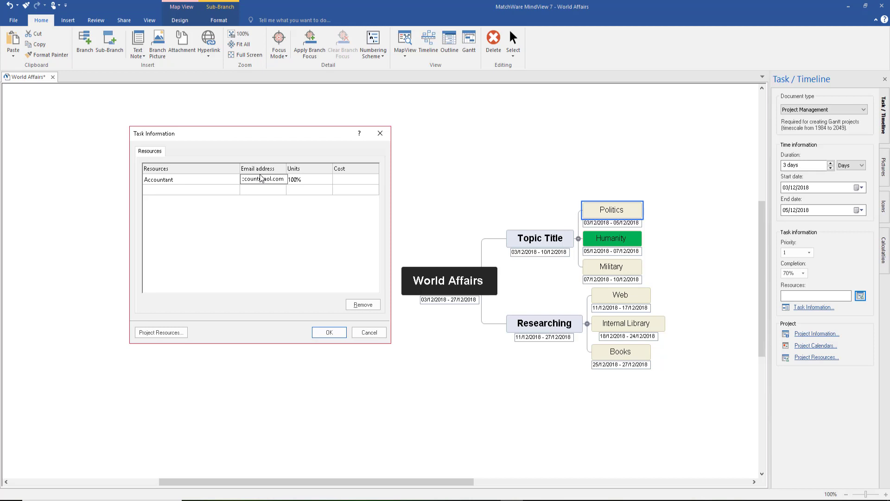
pyautogui.click(302, 180)
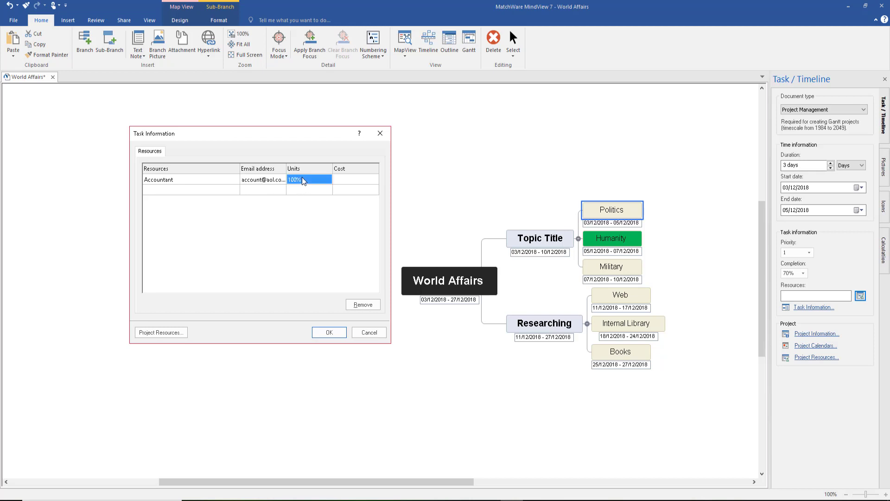
pyautogui.click(346, 180)
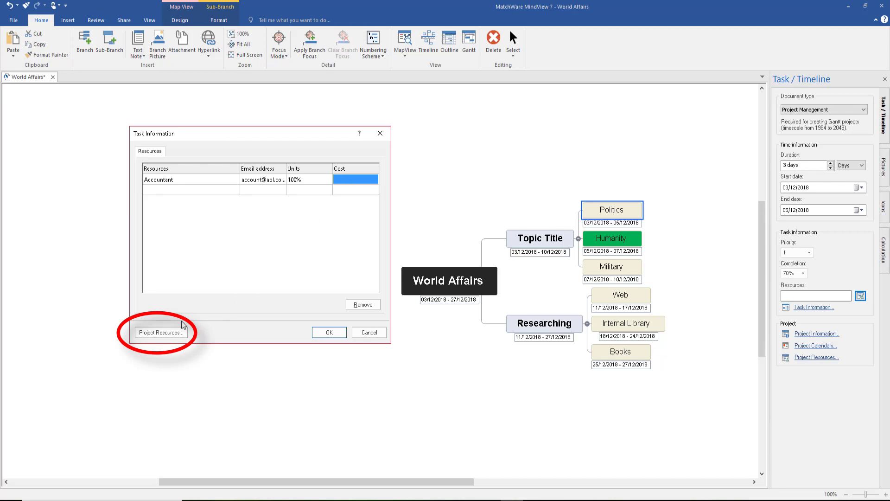
pyautogui.click(165, 333)
# Widen Project Resources, keep Accountant's type as Work, and confirm both resource dialogs
pyautogui.moveTo(393, 189); pyautogui.dragTo(509, 188)
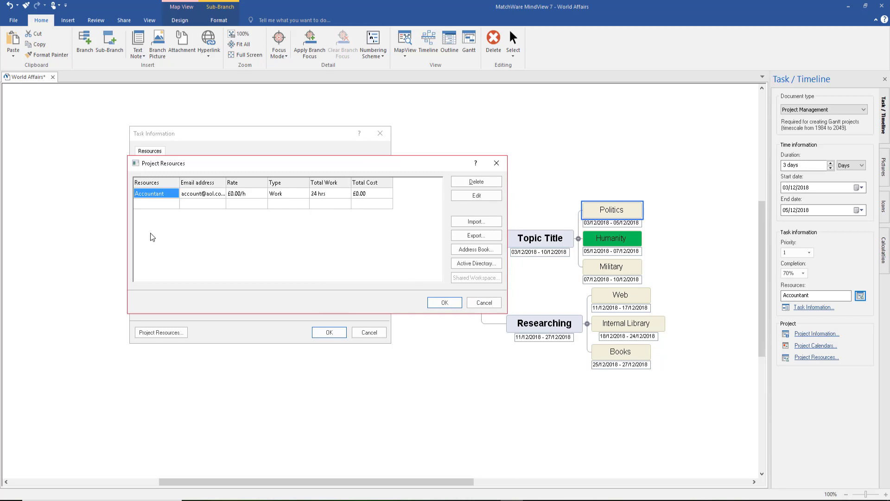
pyautogui.click(233, 195)
pyautogui.click(234, 194)
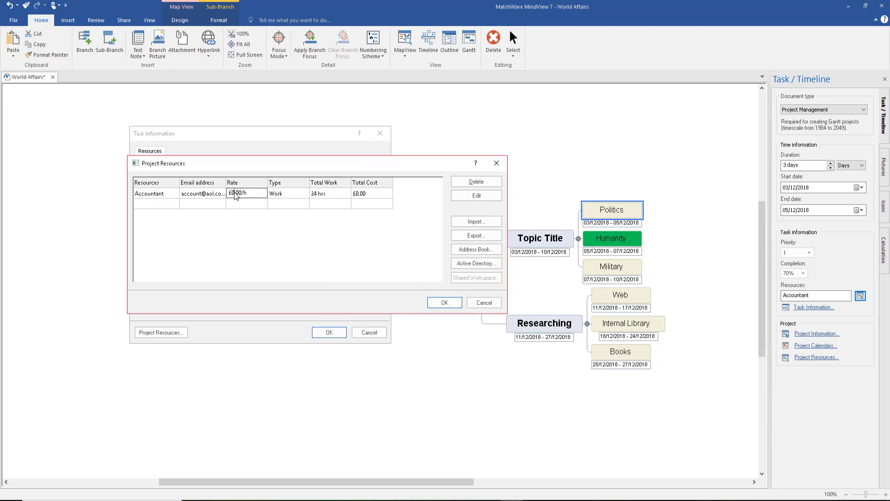
pyautogui.click(281, 195)
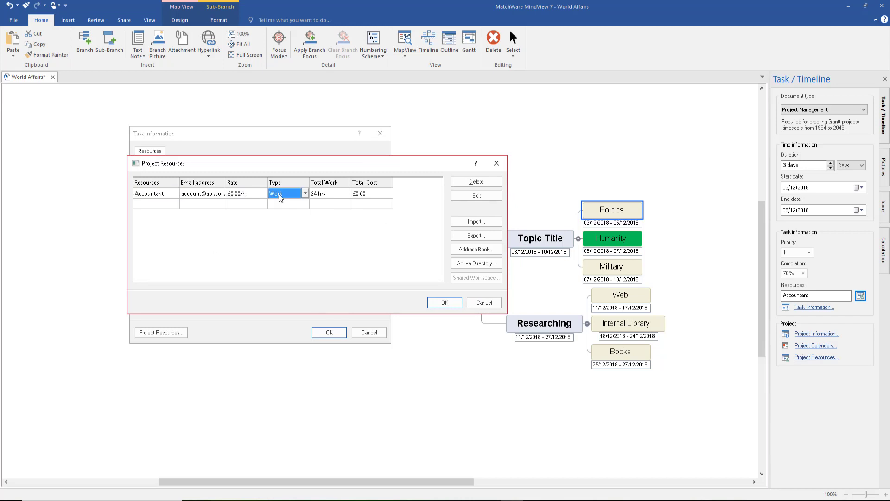
pyautogui.click(305, 194)
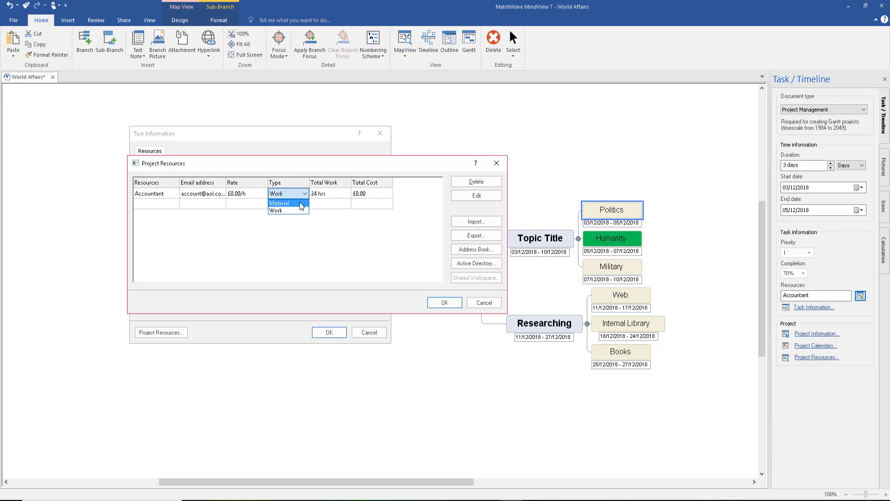
pyautogui.click(299, 211)
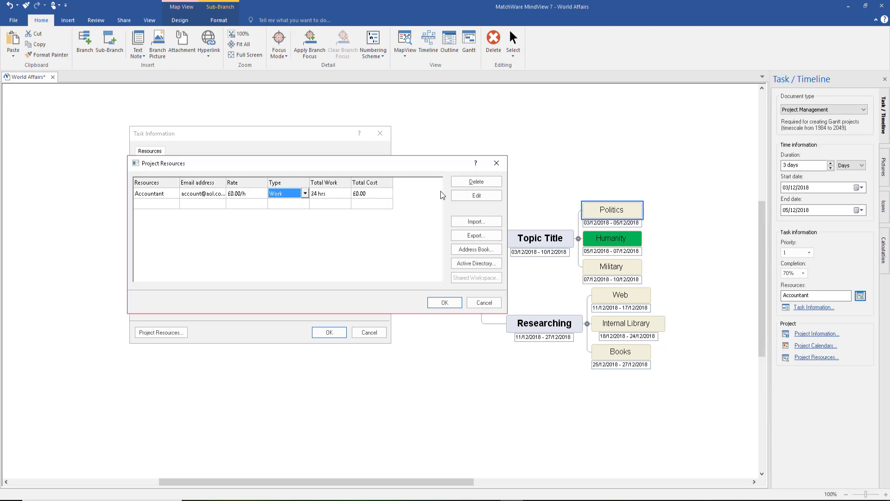
pyautogui.click(444, 302)
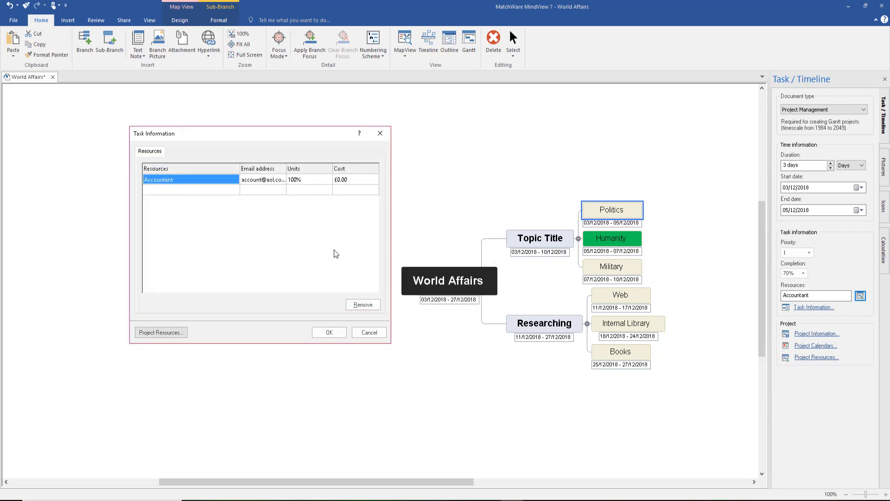
pyautogui.click(328, 333)
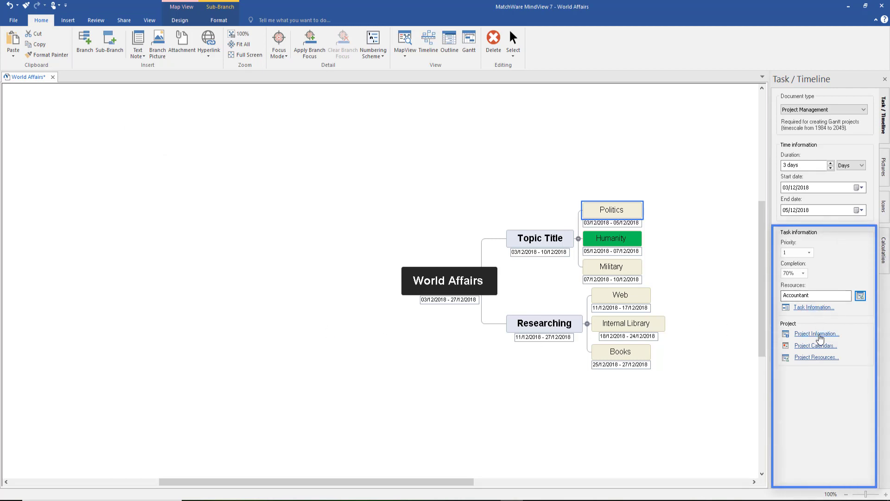
# Confirm Project Information with the project start date left at 03/12/2018
pyautogui.click(817, 333)
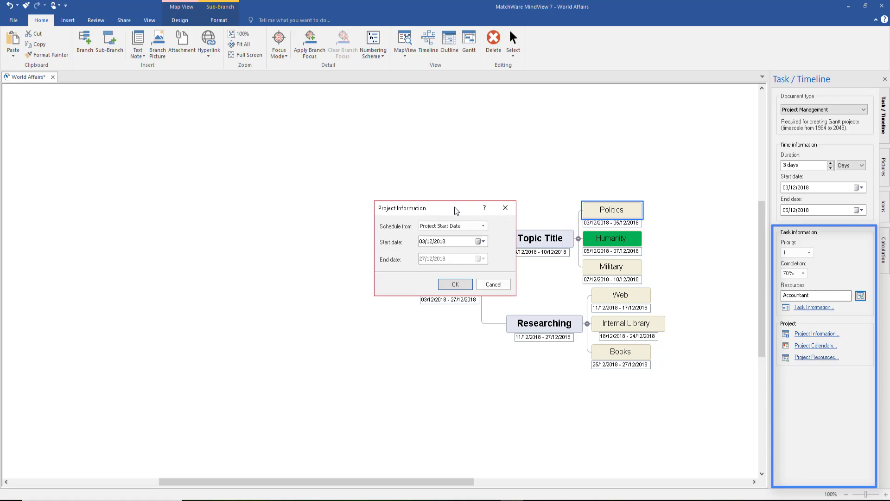
pyautogui.moveTo(458, 210); pyautogui.dragTo(374, 164)
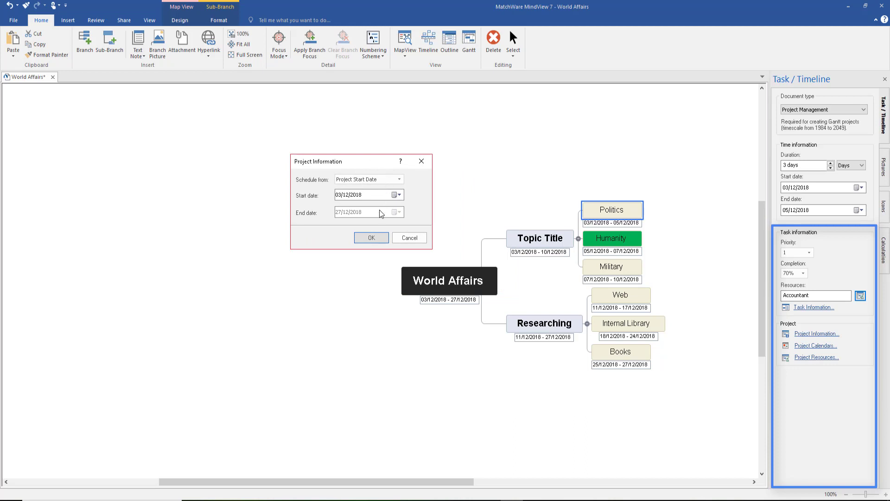
pyautogui.click(398, 195)
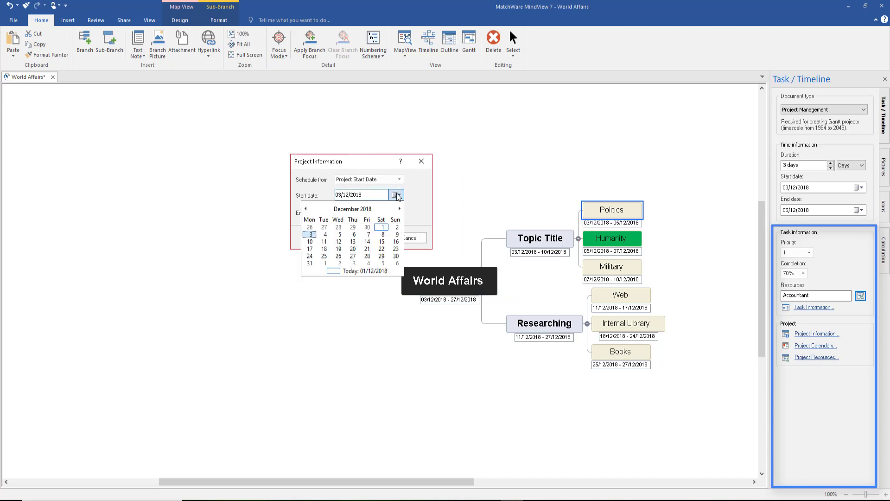
pyautogui.click(398, 195)
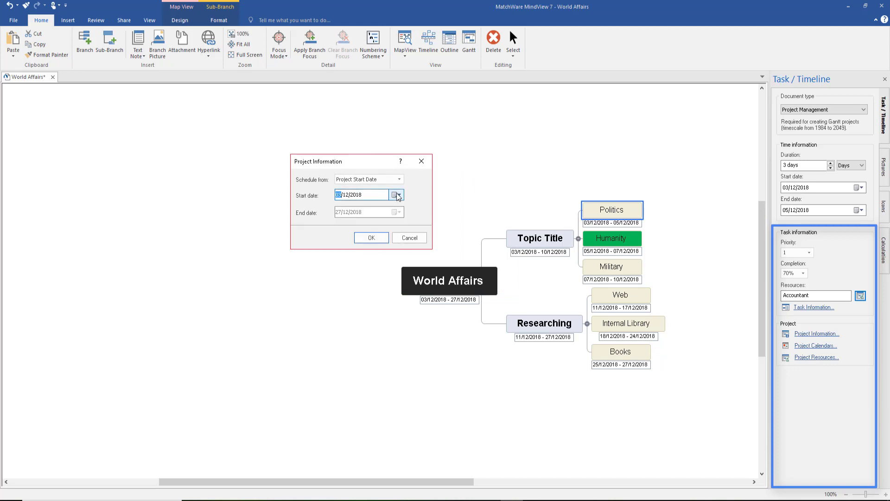
pyautogui.click(377, 239)
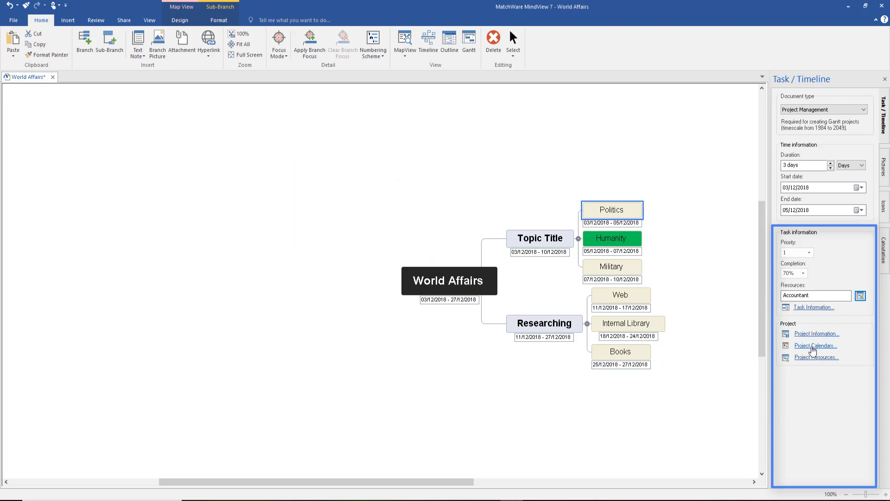
pyautogui.click(812, 346)
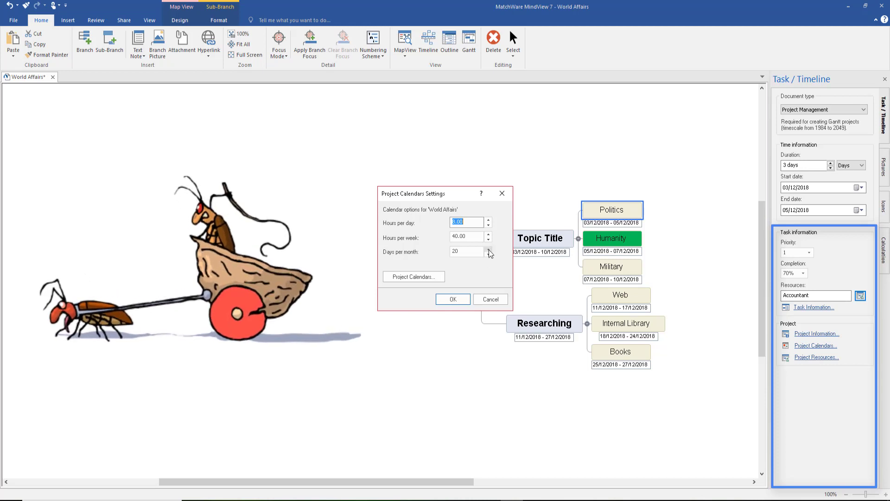
pyautogui.click(434, 277)
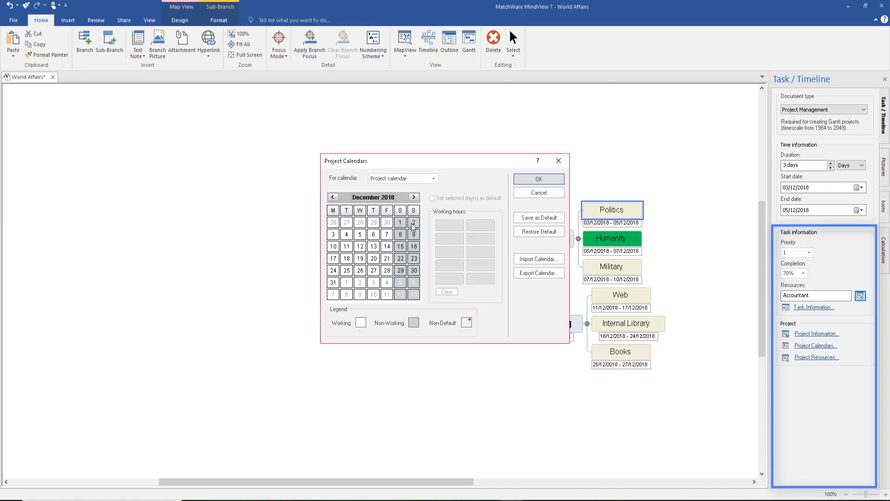
pyautogui.click(412, 226)
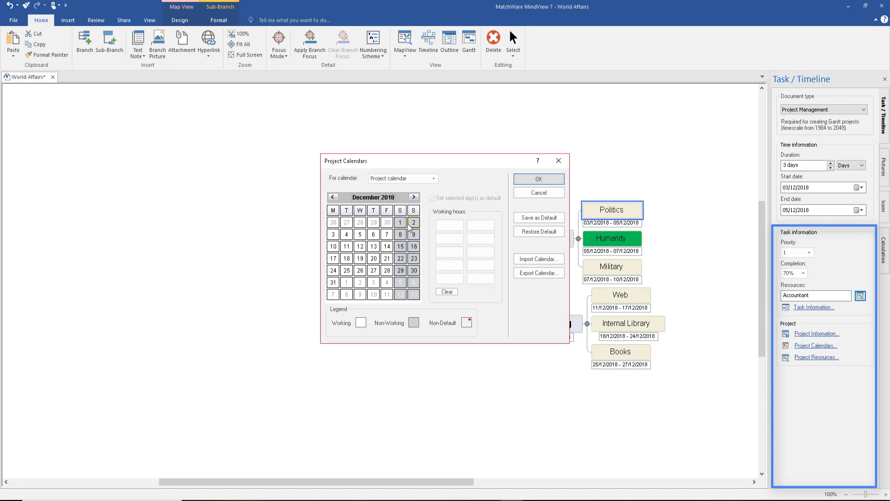
pyautogui.click(400, 224)
pyautogui.click(535, 182)
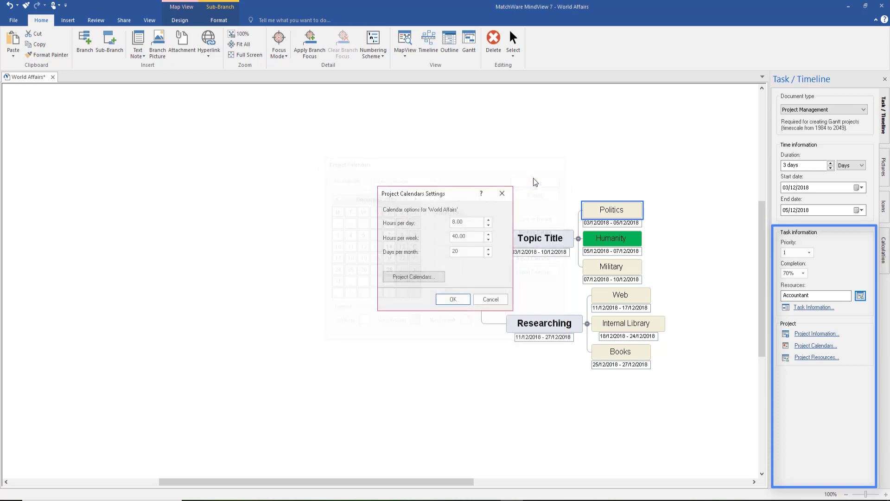
pyautogui.click(453, 299)
pyautogui.click(809, 358)
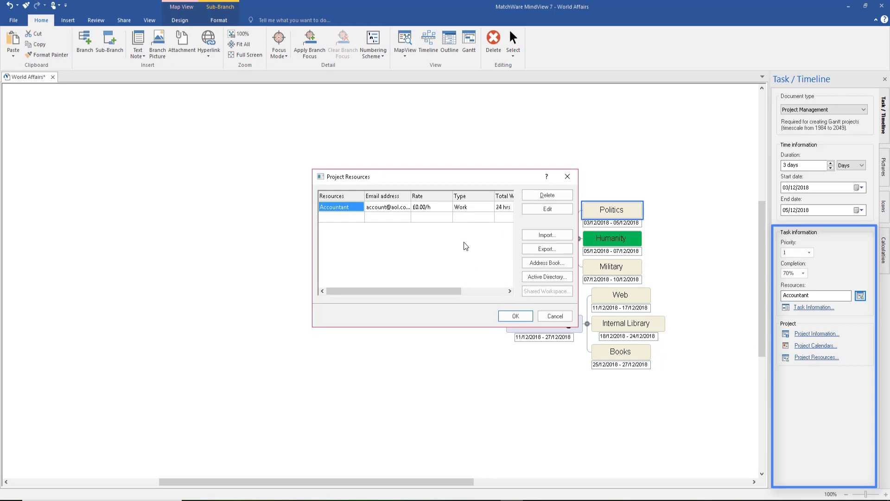
pyautogui.click(519, 317)
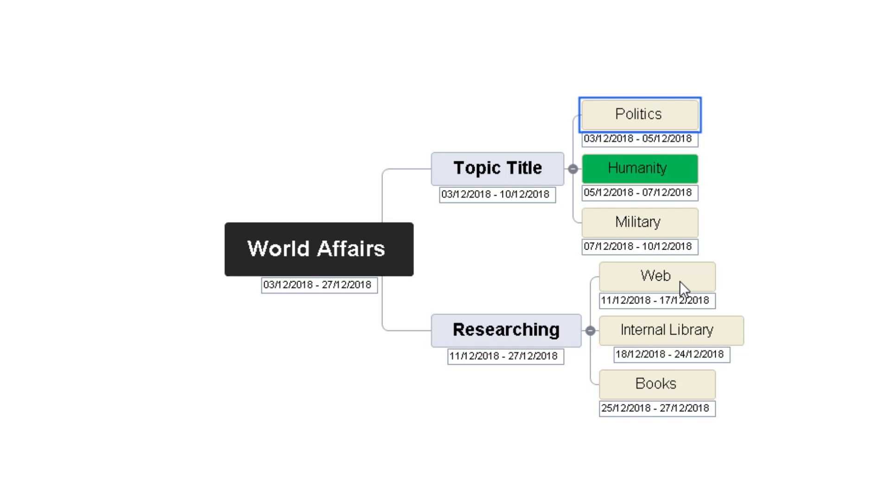
pyautogui.click(683, 334)
pyautogui.click(680, 383)
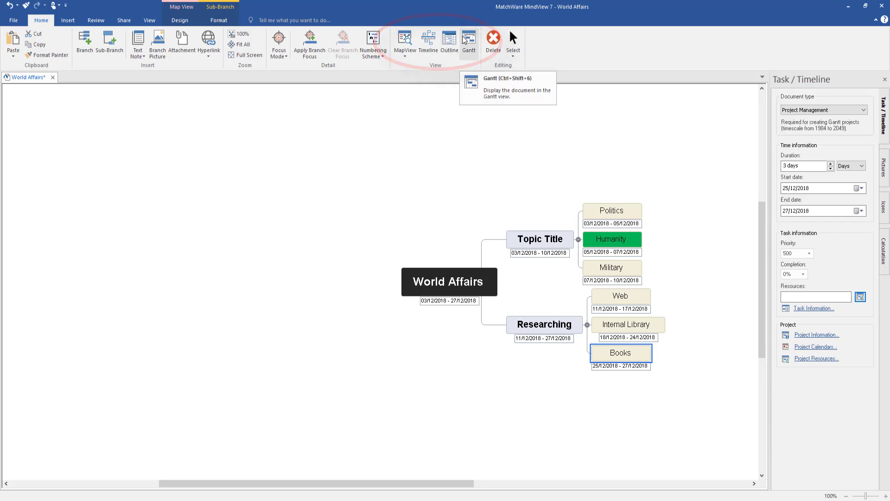
# Switch the World Affairs project to Outline view, then to Gantt chart view
pyautogui.click(453, 40)
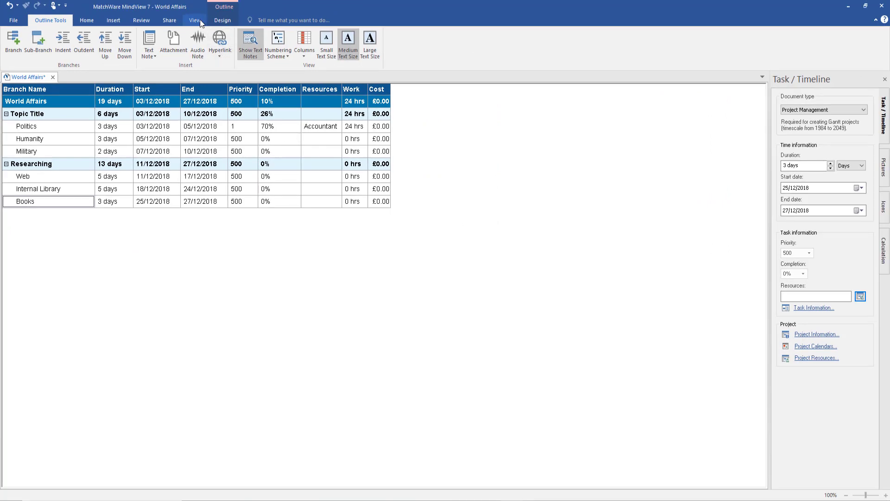
pyautogui.click(196, 20)
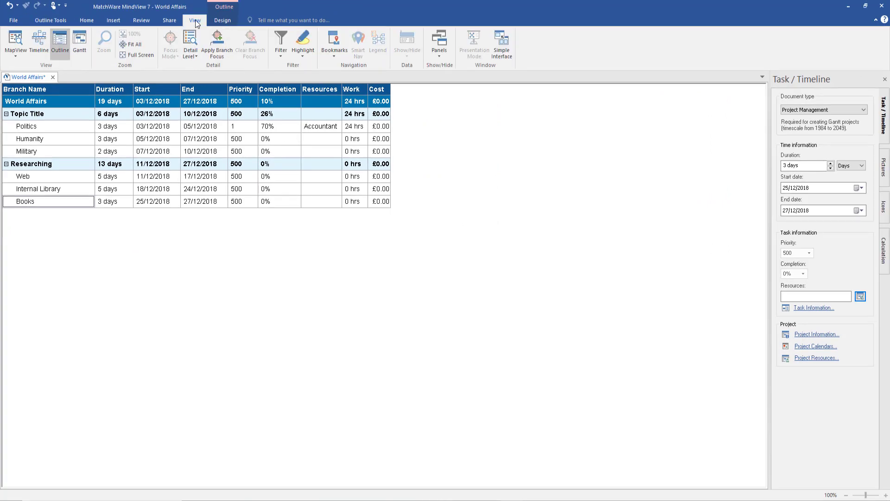
pyautogui.click(80, 41)
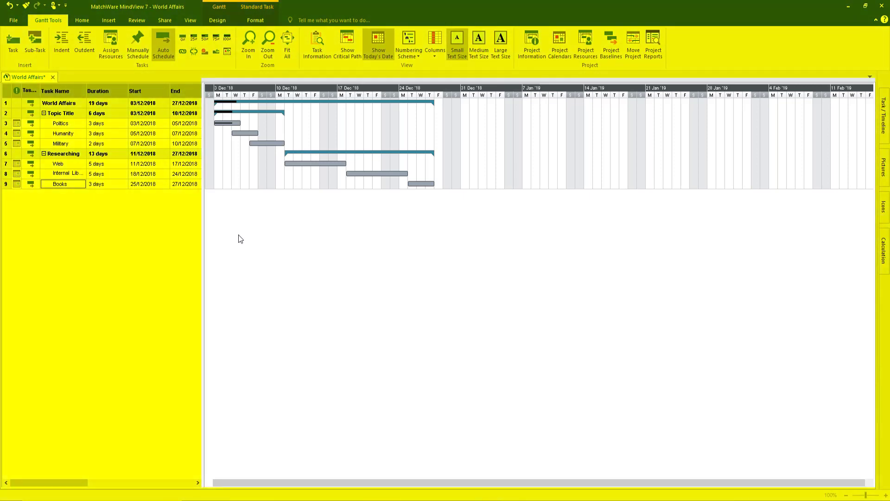
# Widen the Gantt task table and drag Politics' progress bar to 100% complete
pyautogui.click(211, 189)
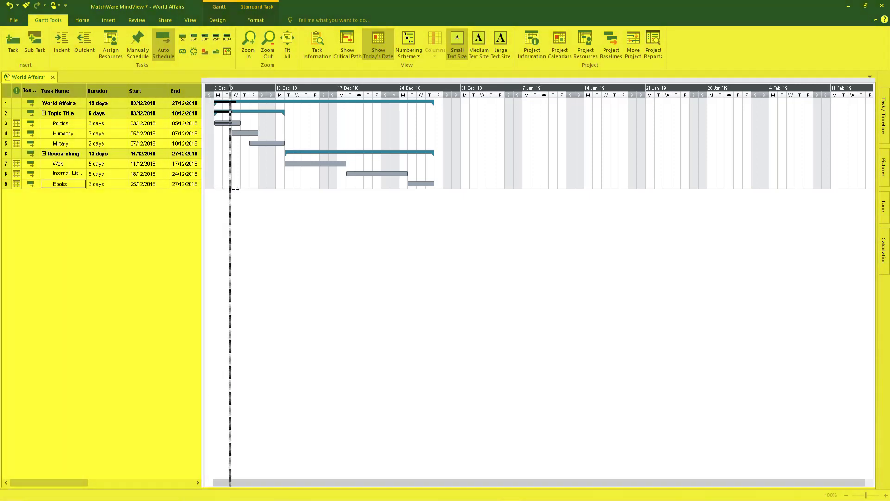
pyautogui.moveTo(341, 190); pyautogui.dragTo(464, 212)
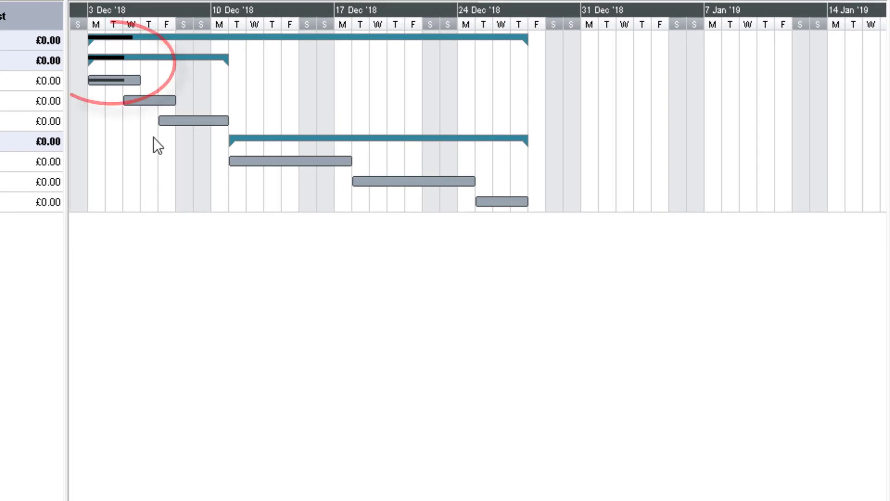
pyautogui.moveTo(122, 61)
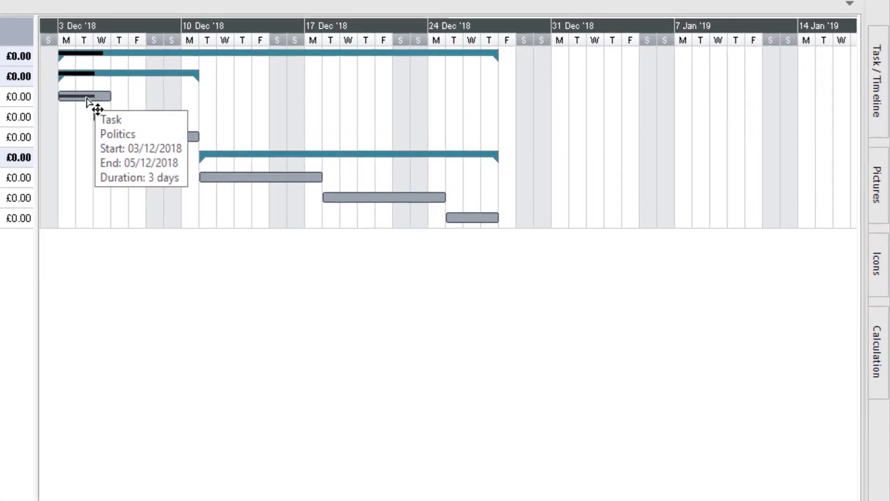
pyautogui.moveTo(94, 96); pyautogui.dragTo(119, 97)
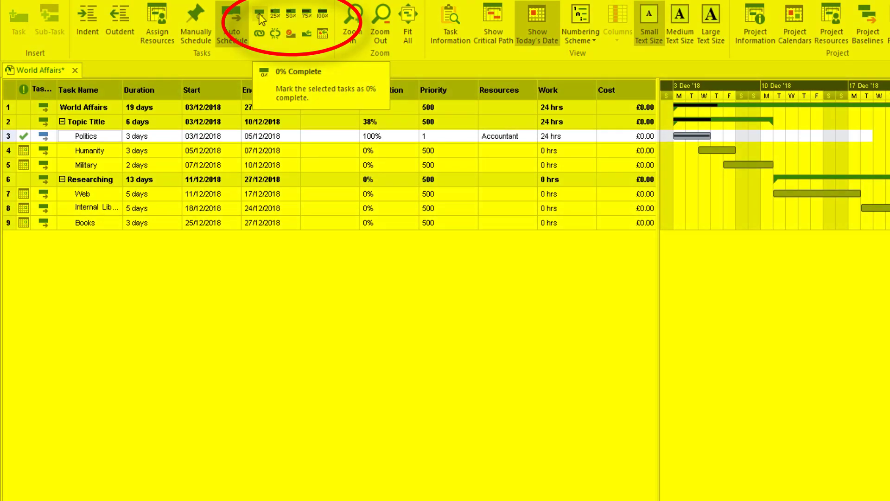
# Step Politics through 0%, 25%, 50%, 75% and 100% complete, ending at 50%
pyautogui.click(260, 18)
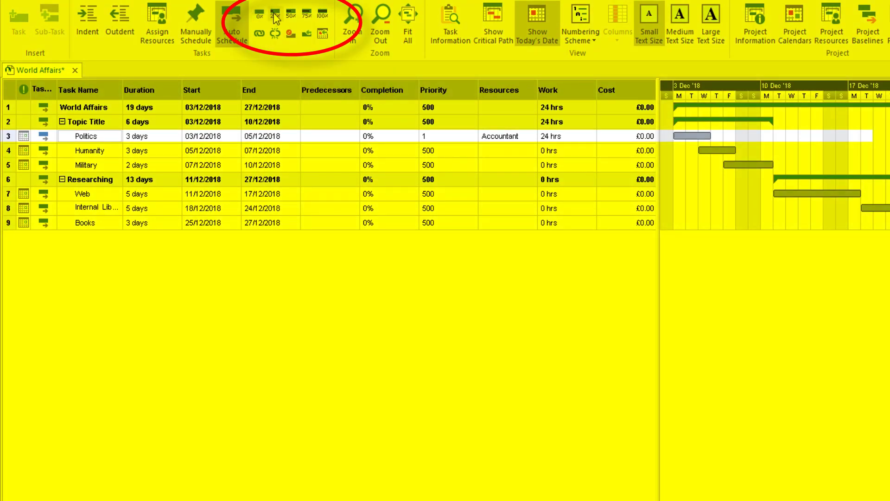
pyautogui.click(274, 14)
pyautogui.click(291, 14)
pyautogui.click(303, 15)
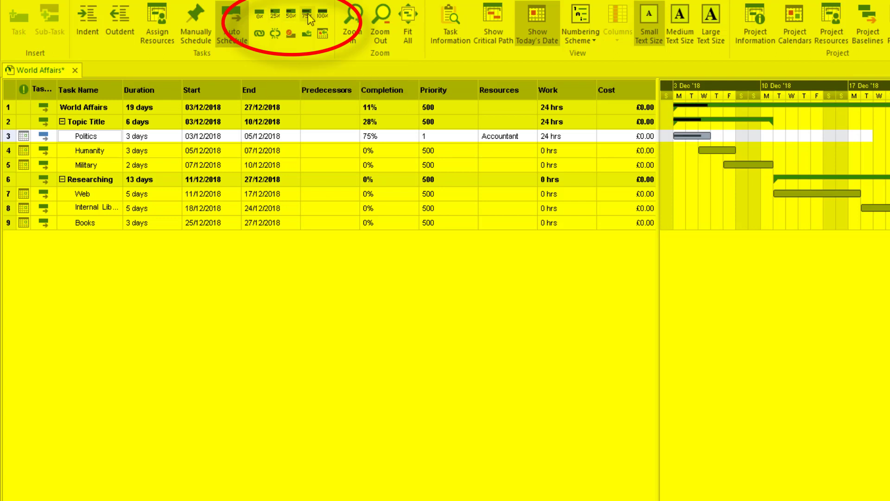
pyautogui.click(324, 14)
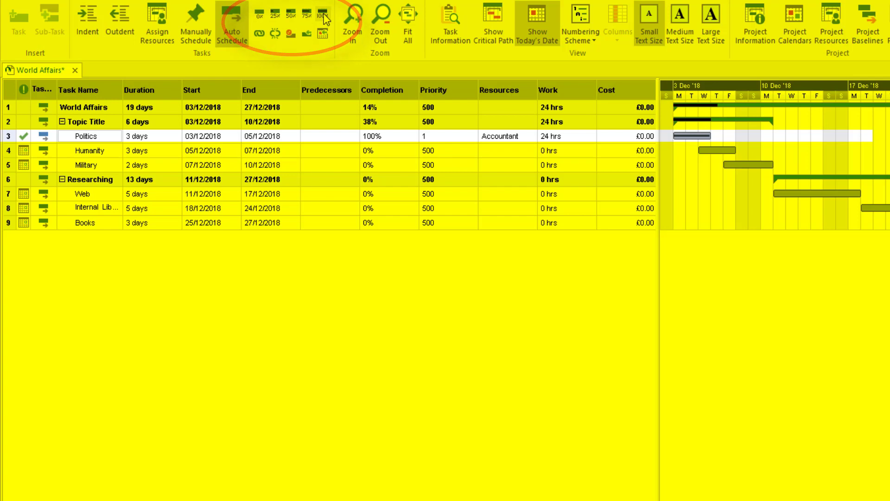
pyautogui.click(291, 14)
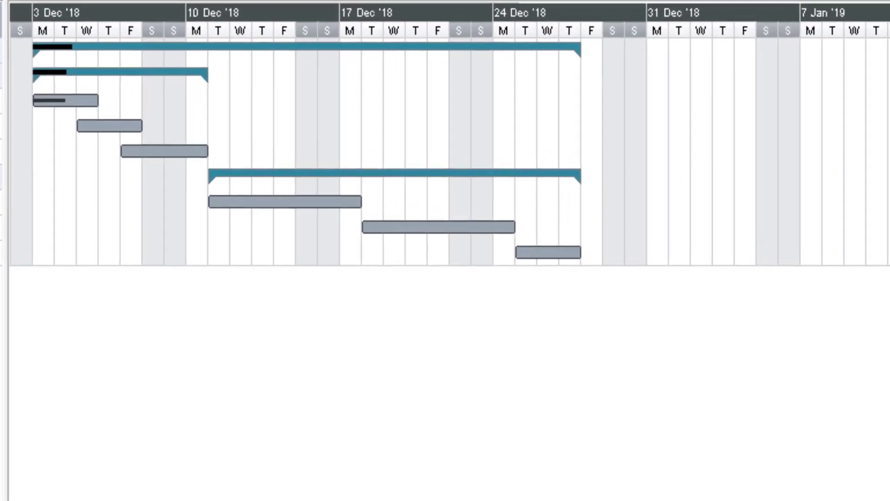
# Link Humanity to Military finish-to-start, moving Military to 10–11 December 2018
pyautogui.hotkey('ctrl', 'F2')
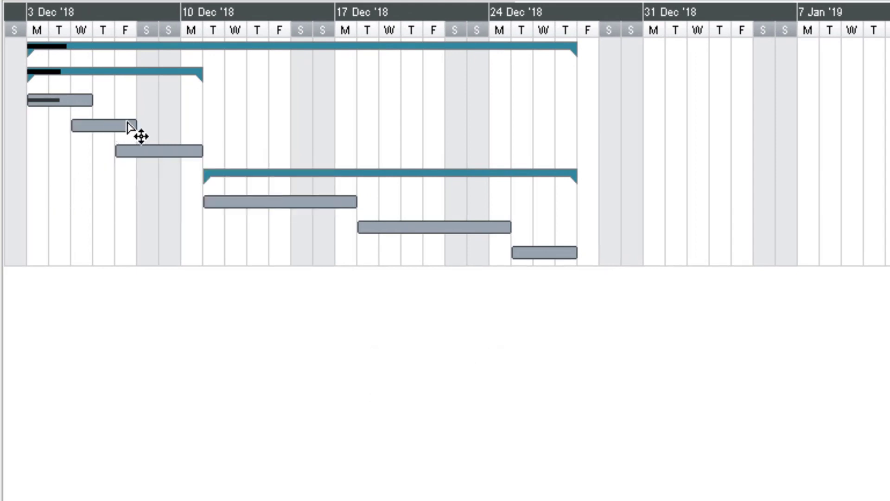
pyautogui.moveTo(105, 126); pyautogui.dragTo(143, 153)
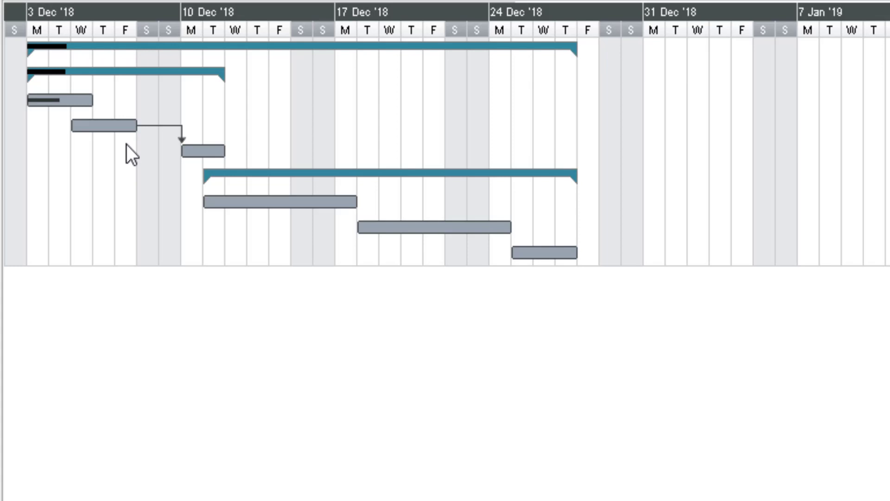
pyautogui.moveTo(195, 152)
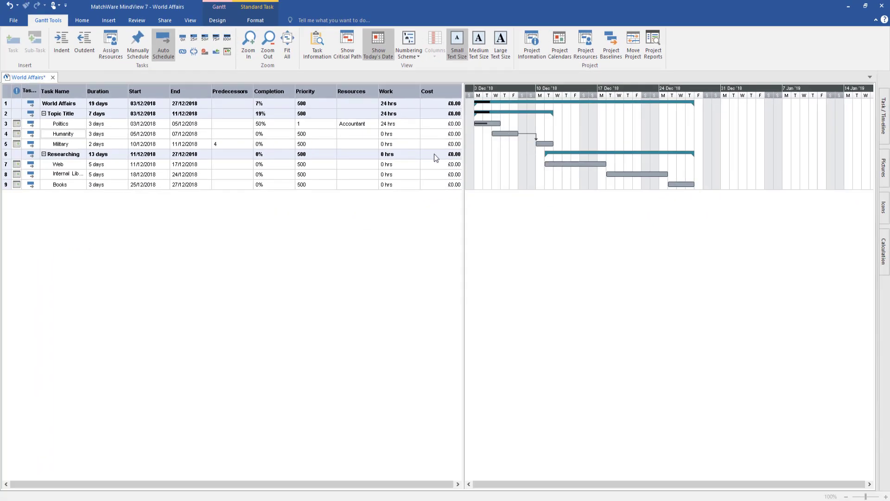
# Mark Humanity 100% complete, toggle Web inactive and back, and show today's date line
pyautogui.click(227, 38)
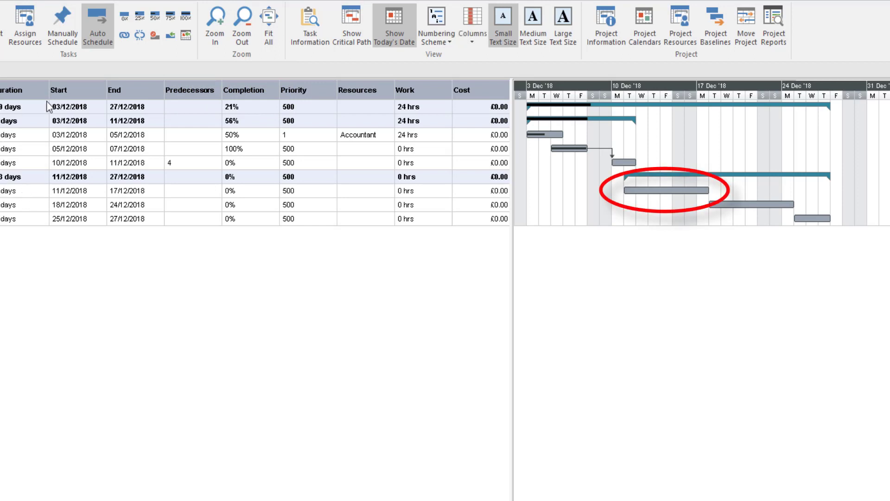
pyautogui.click(155, 34)
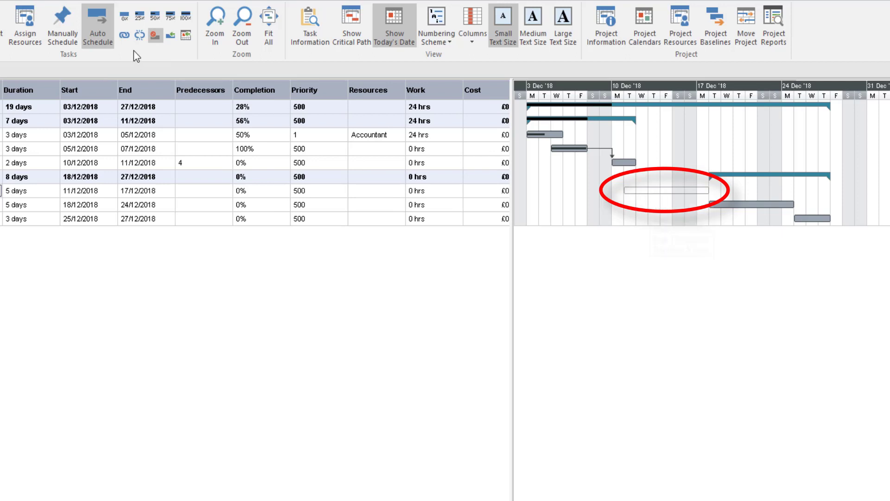
pyautogui.click(153, 35)
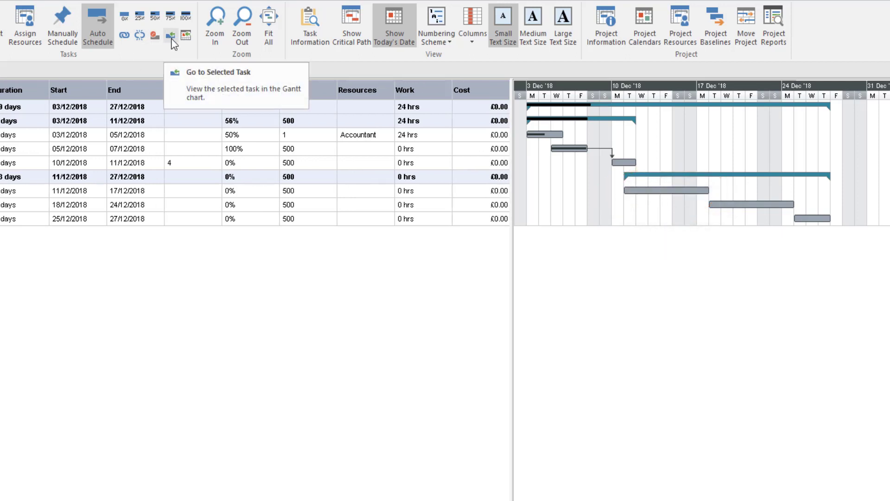
pyautogui.click(171, 36)
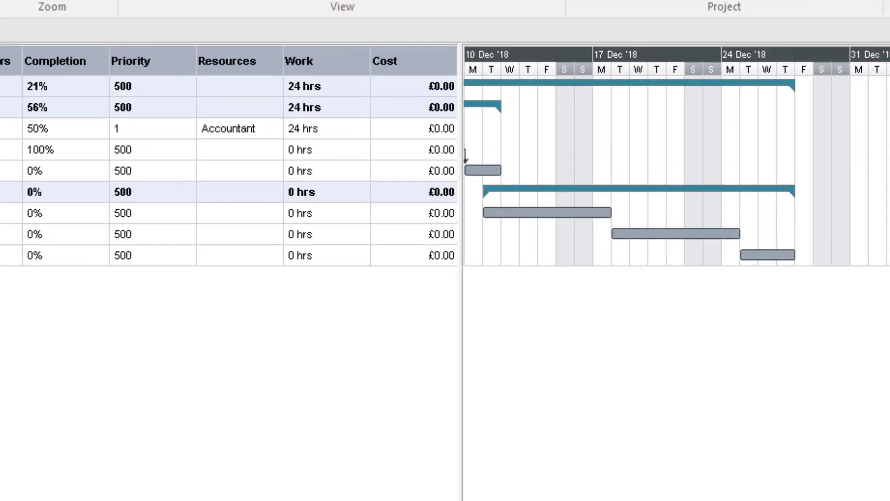
pyautogui.click(185, 36)
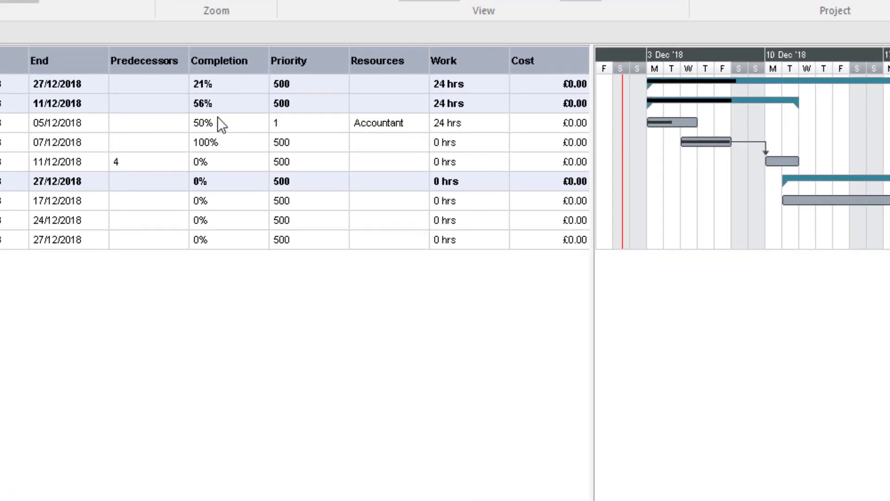
# Change Humanity's priority from 500 to 9 and Military's from 500 to 6
pyautogui.click(285, 86)
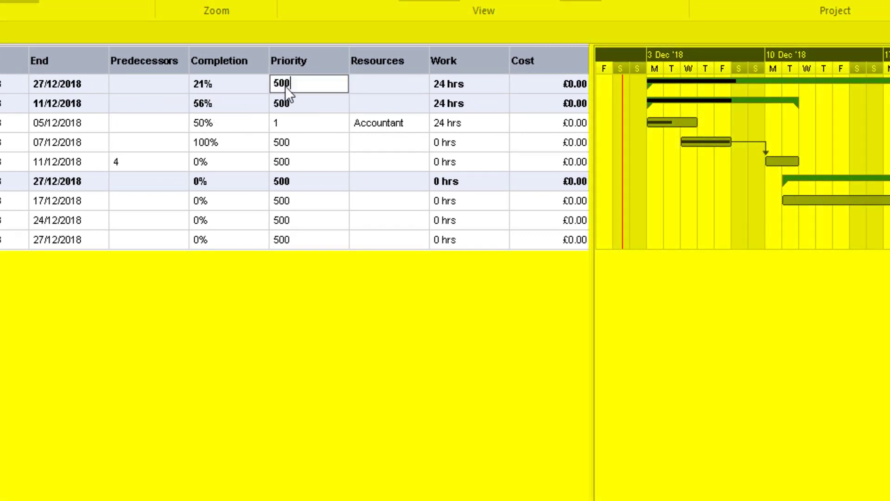
pyautogui.click(288, 143)
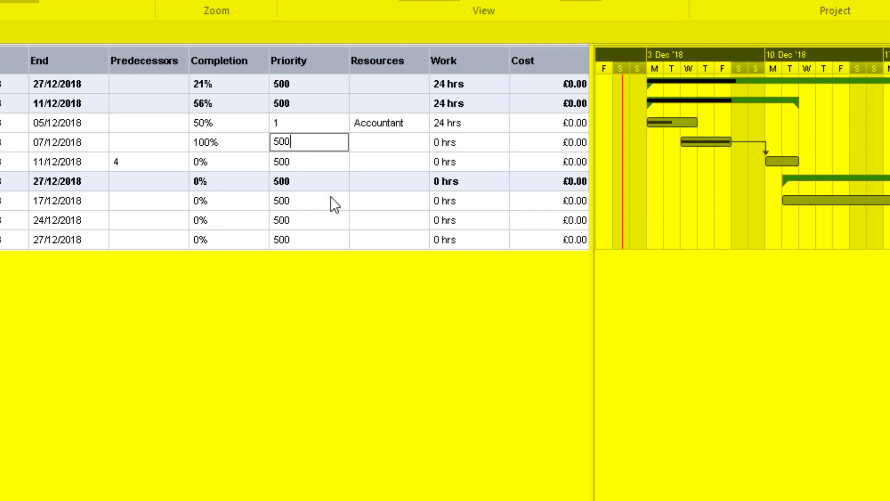
pyautogui.press('BackSpace')
pyautogui.press('BackSpace')
pyautogui.press('BackSpace')
pyautogui.write('9')
pyautogui.click(319, 161)
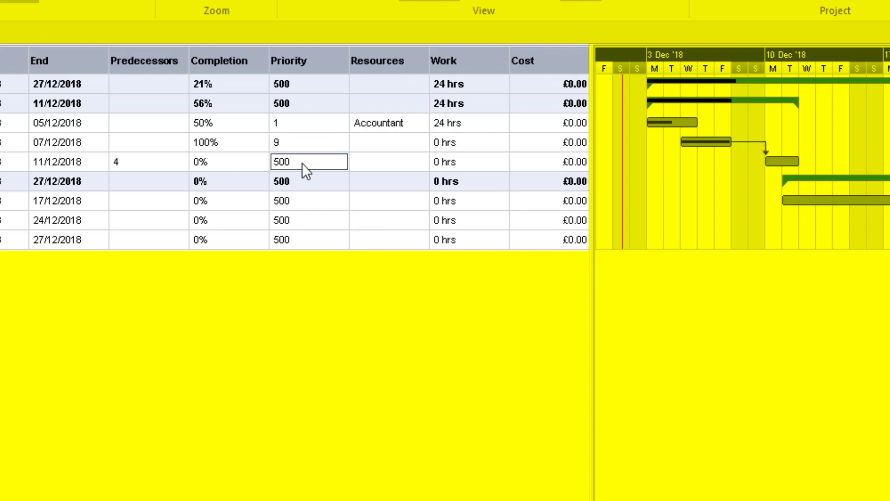
pyautogui.press('BackSpace')
pyautogui.press('BackSpace')
pyautogui.press('BackSpace')
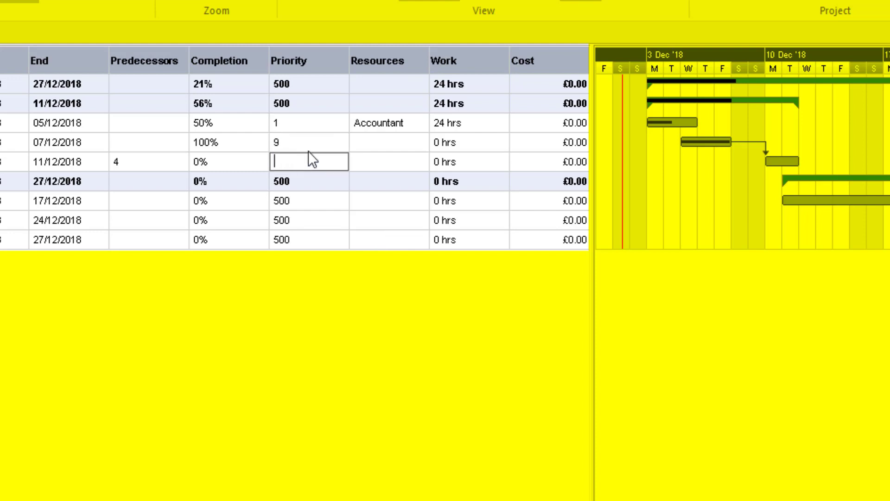
pyautogui.write('6')
pyautogui.click(362, 160)
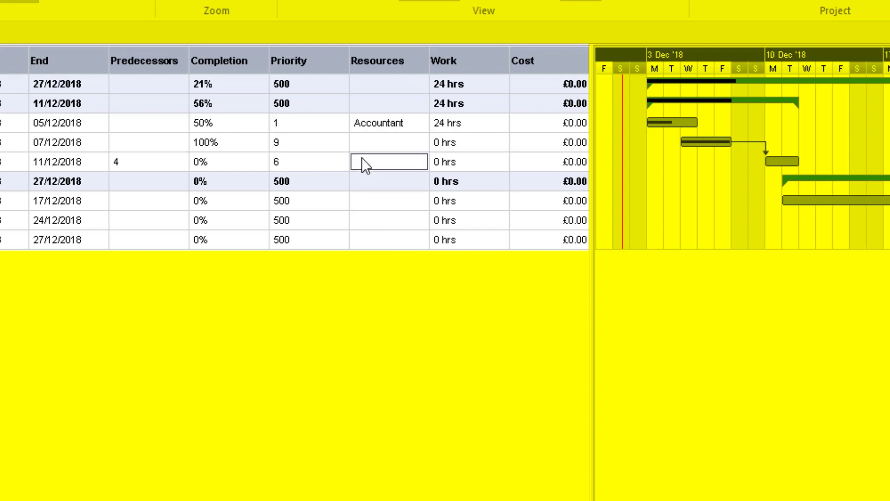
pyautogui.click(439, 159)
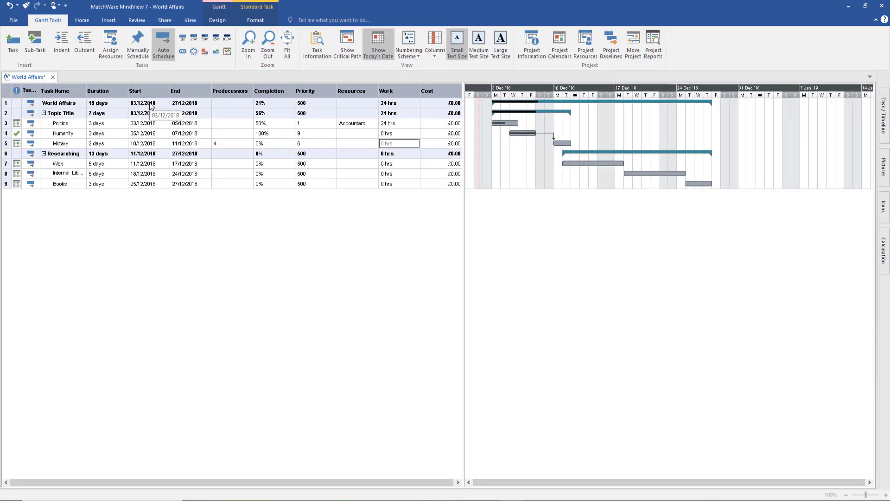
# Untick Cost, then Work, in the column-header menu to hide both columns
pyautogui.rightClick(230, 93)
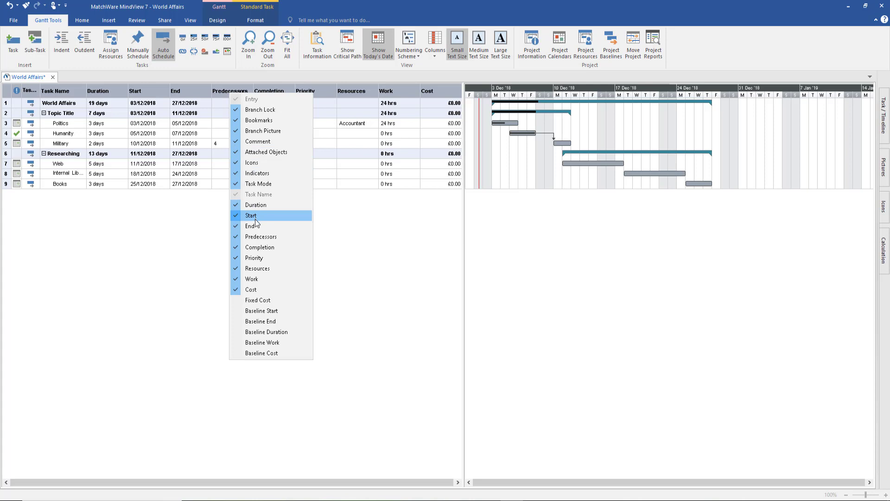
pyautogui.click(253, 289)
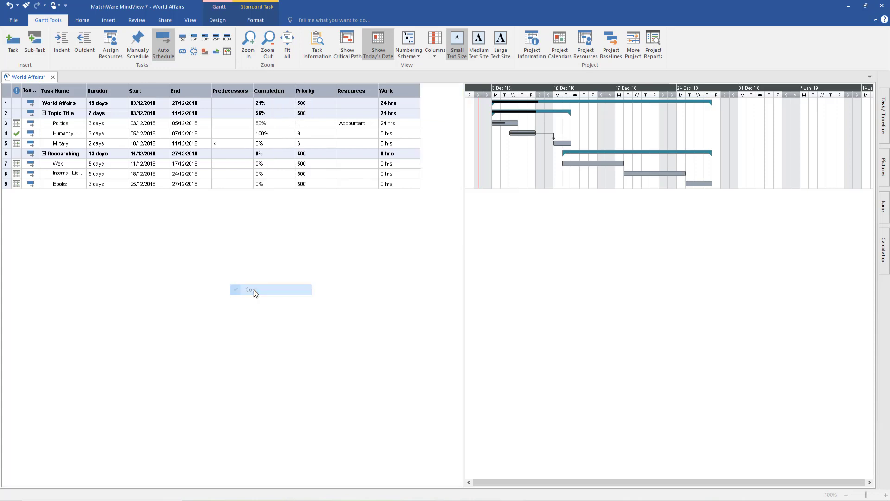
pyautogui.rightClick(244, 91)
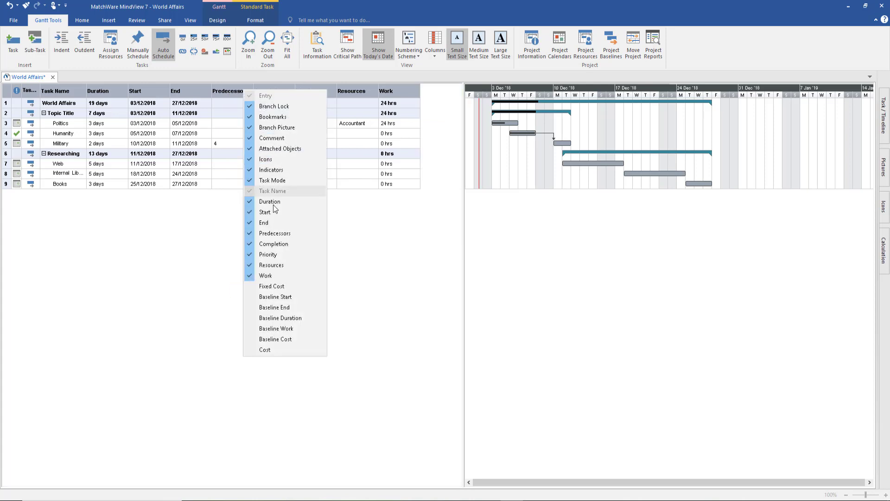
pyautogui.click(275, 276)
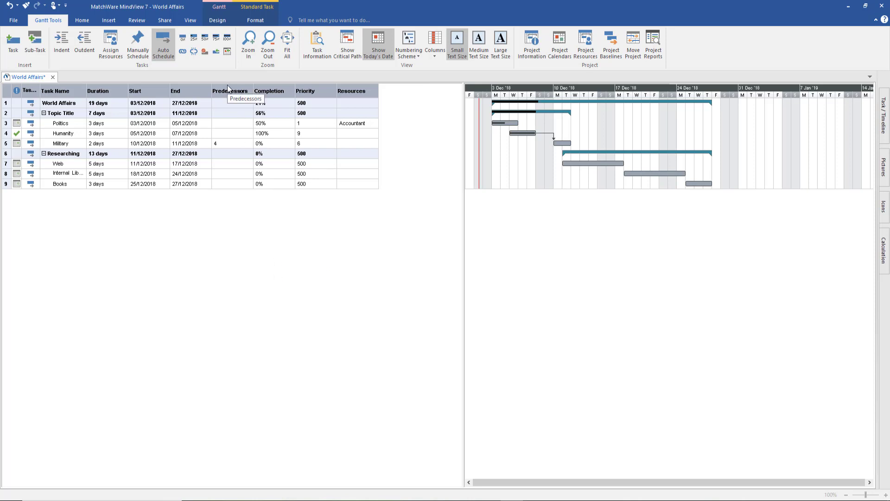
# Check World Affairs' Task Information, keeping As Soon As Possible constraint and Fixed Units type
pyautogui.click(73, 102)
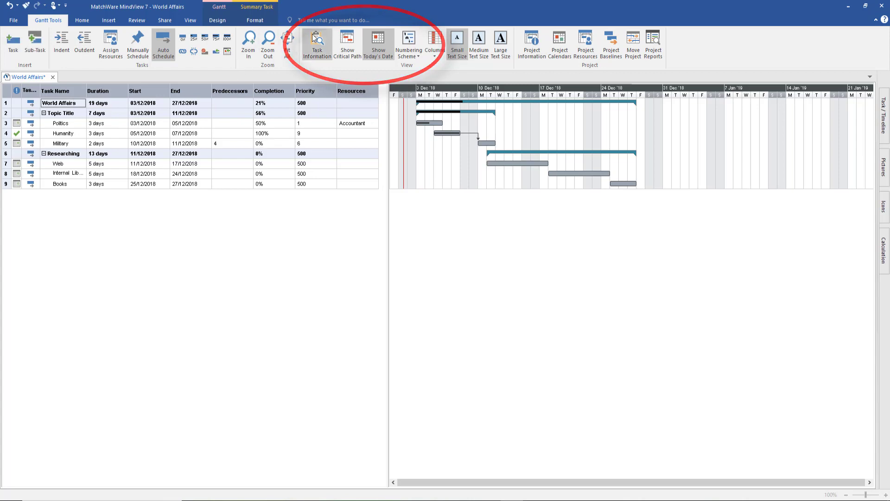
pyautogui.click(314, 38)
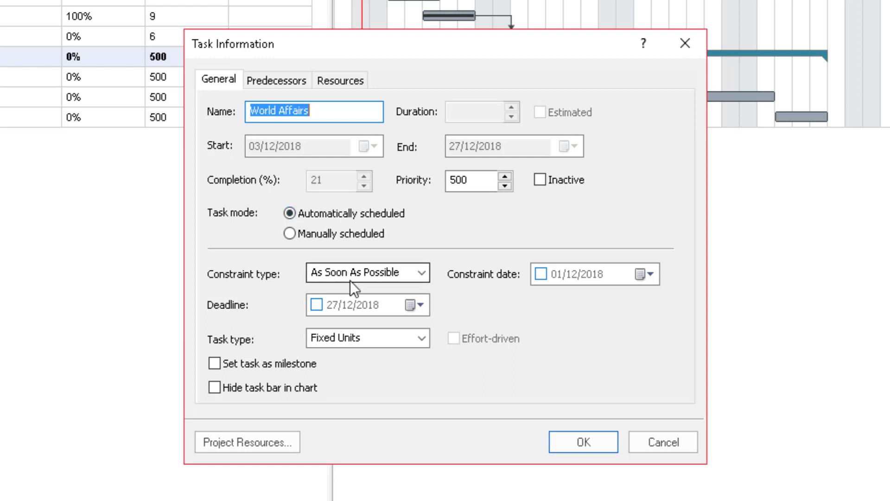
pyautogui.click(421, 273)
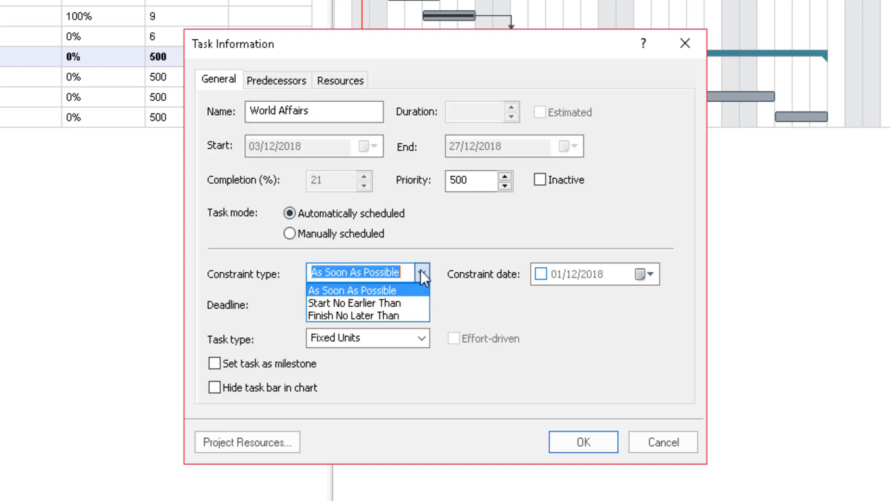
pyautogui.click(421, 273)
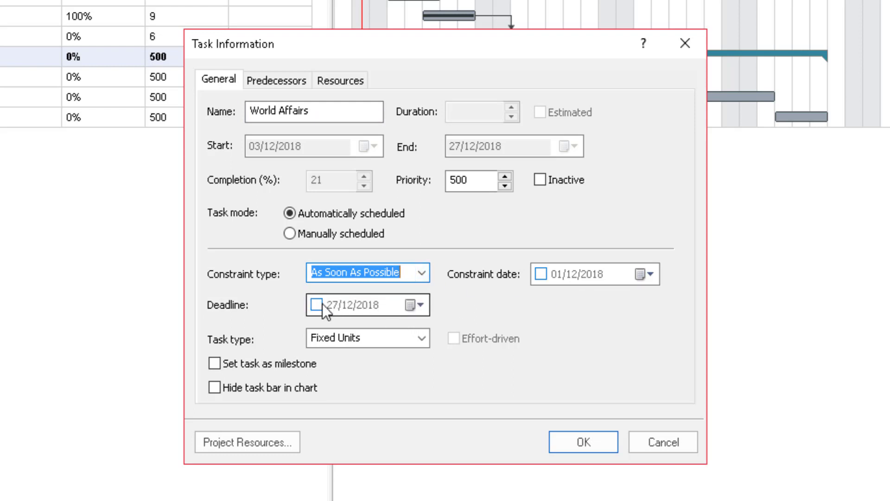
pyautogui.click(349, 344)
pyautogui.click(422, 338)
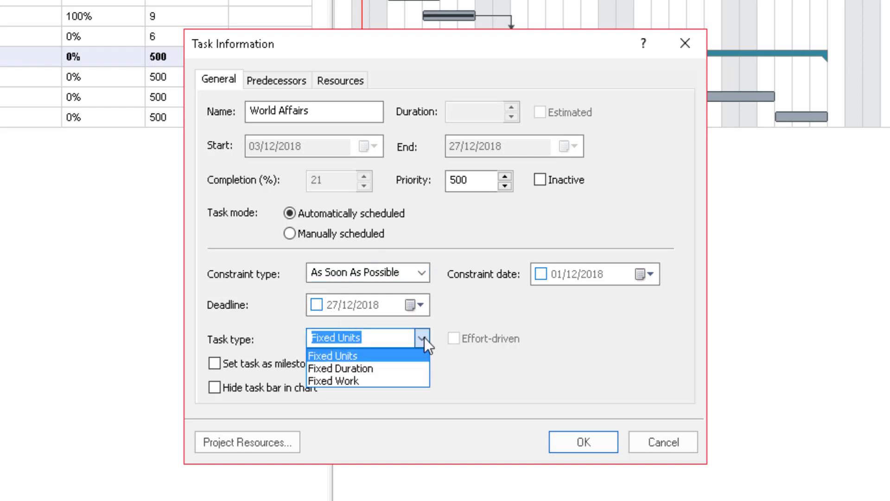
pyautogui.click(424, 337)
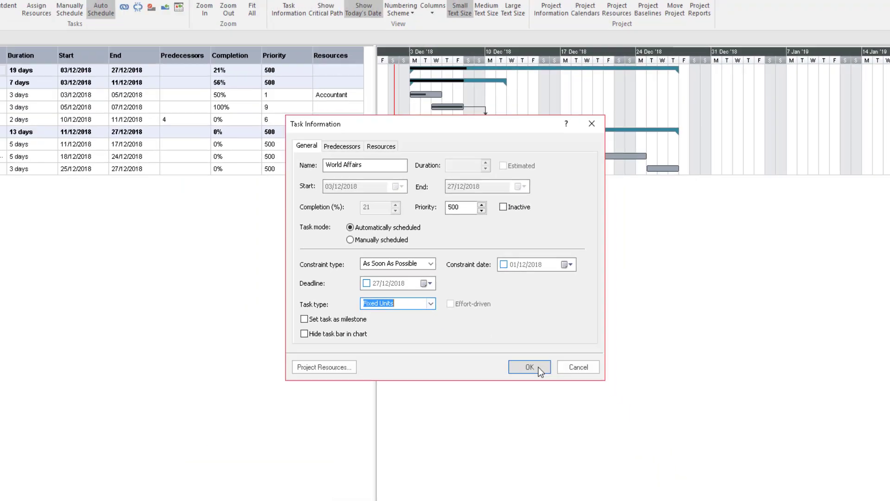
pyautogui.click(583, 442)
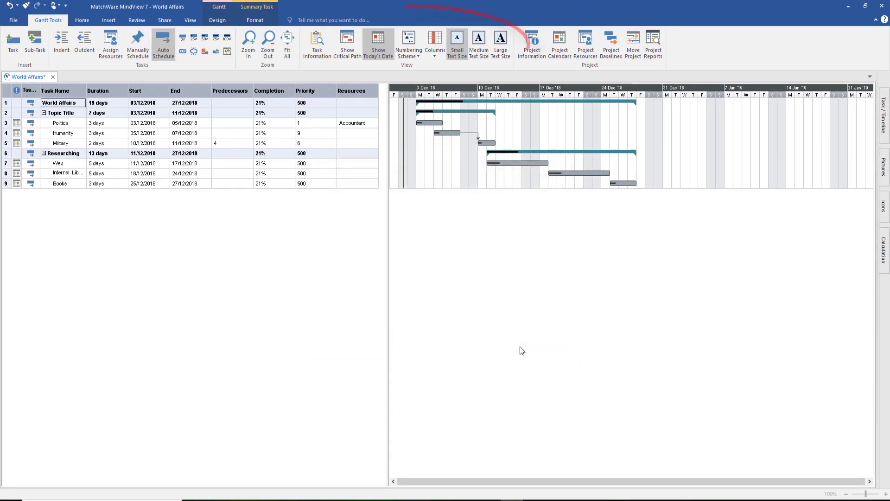
# Apply the 1, 1.1, 1.1.1 numbering scheme to the tasks and set table text to Medium
pyautogui.click(409, 44)
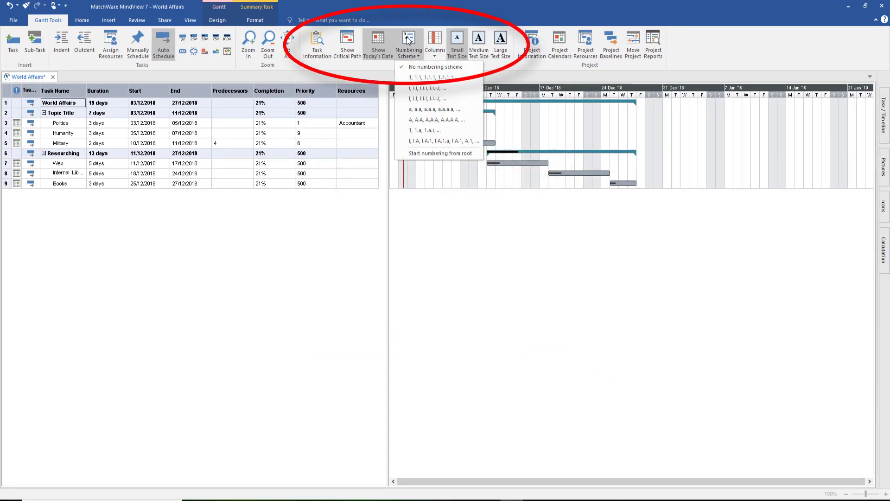
pyautogui.click(422, 77)
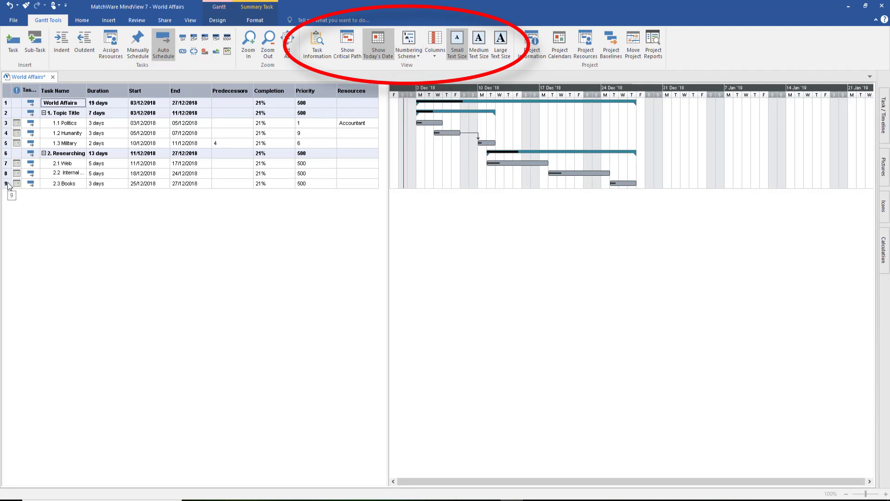
pyautogui.click(479, 41)
pyautogui.click(500, 39)
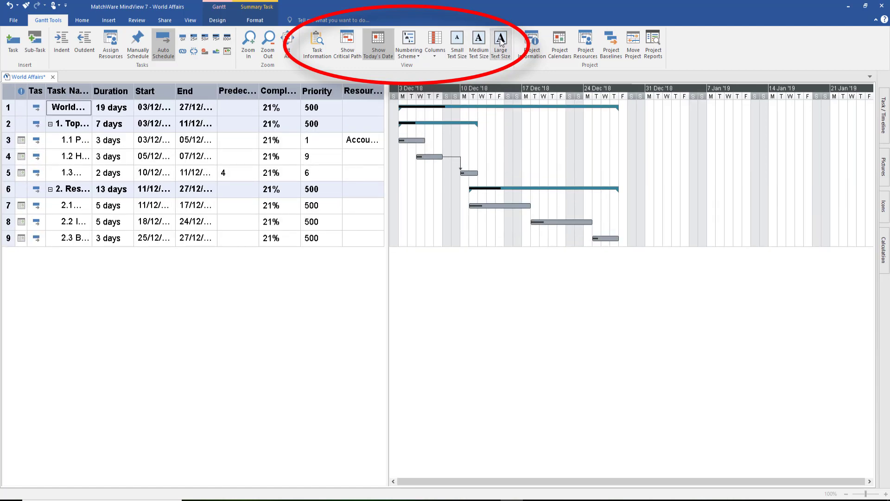
pyautogui.click(477, 40)
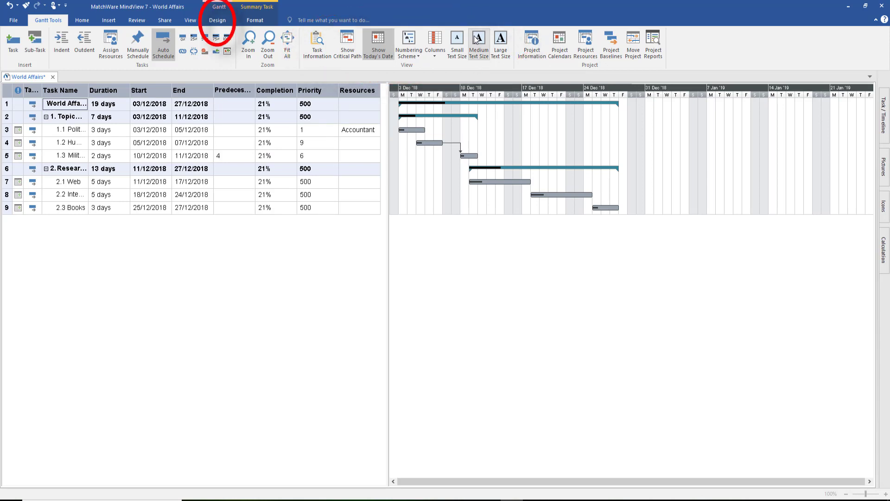
# Try the red-blue, green and blue Gantt colour schemes, settling on orange and teal
pyautogui.click(217, 20)
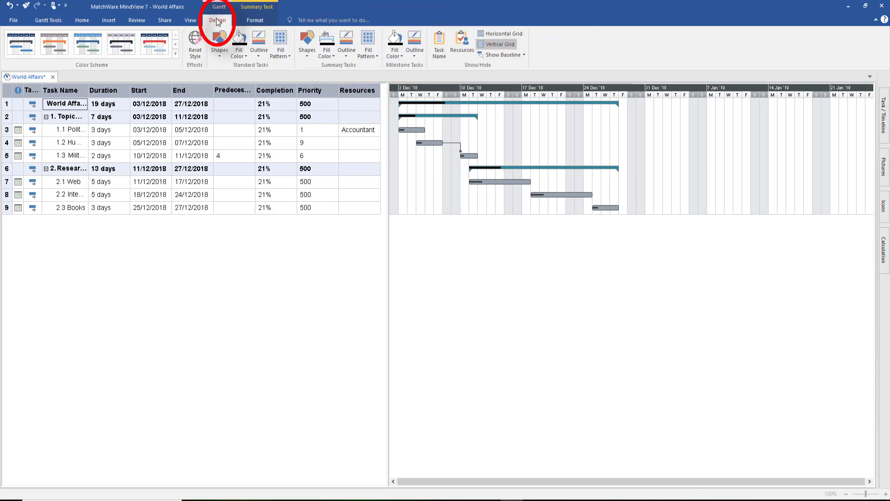
pyautogui.click(175, 54)
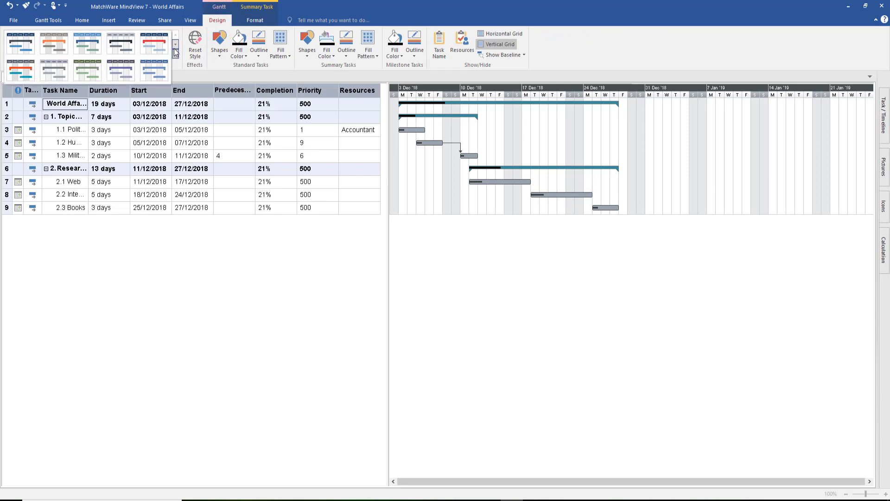
pyautogui.click(146, 42)
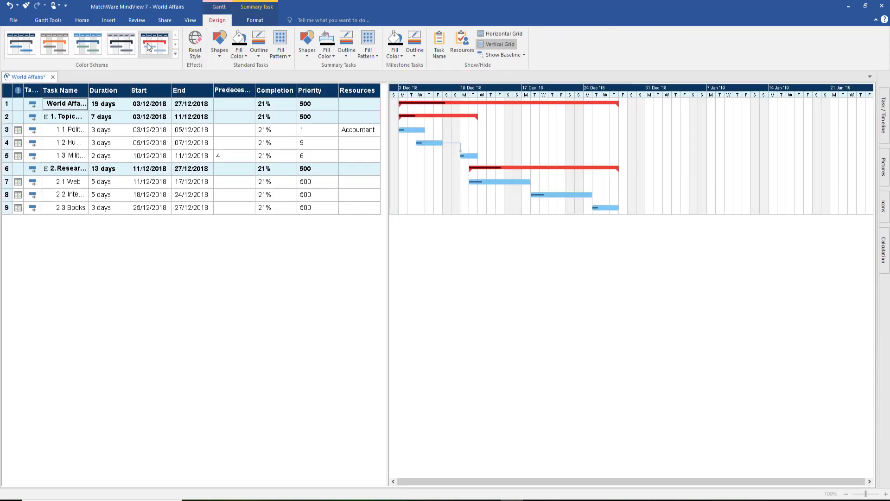
pyautogui.click(175, 53)
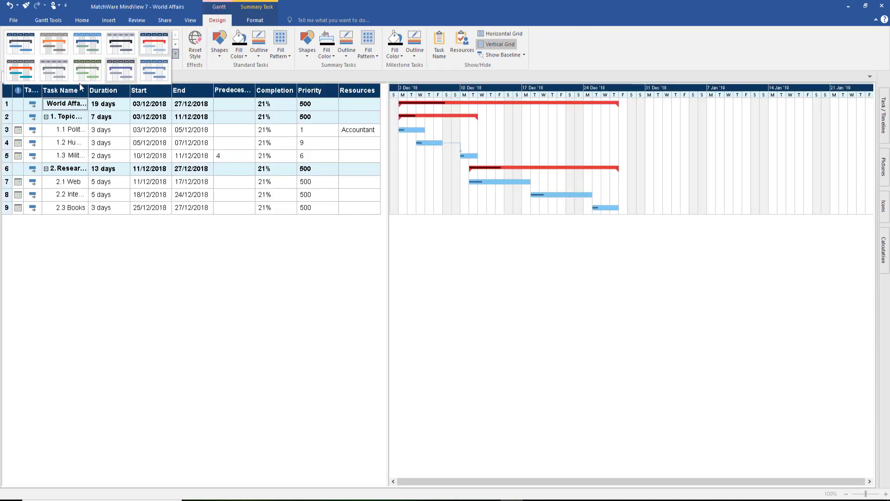
pyautogui.click(23, 71)
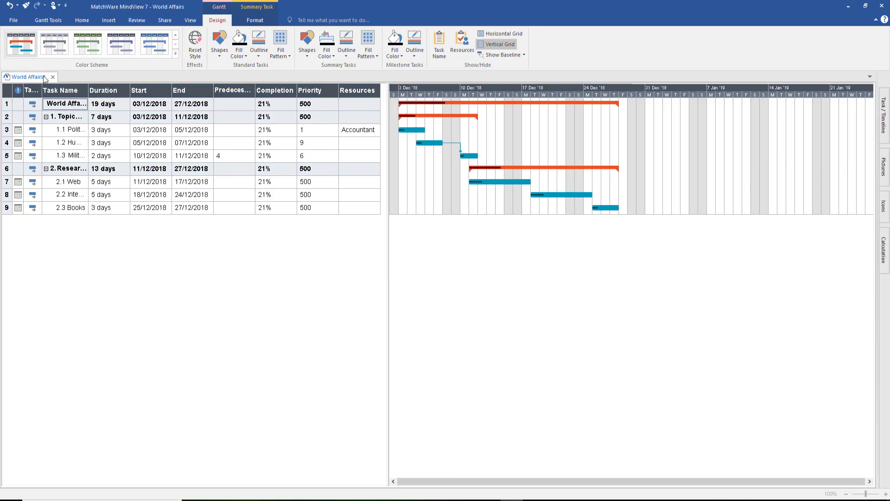
pyautogui.click(96, 47)
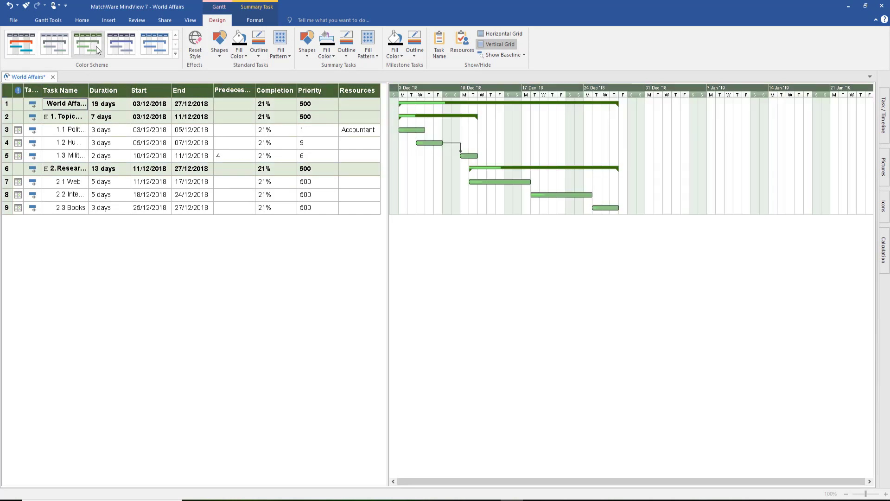
pyautogui.click(152, 47)
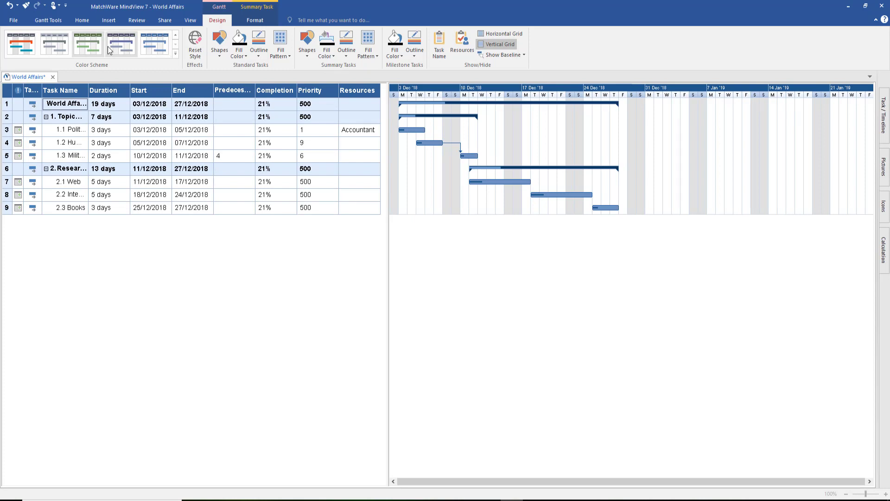
pyautogui.click(30, 44)
pyautogui.click(29, 43)
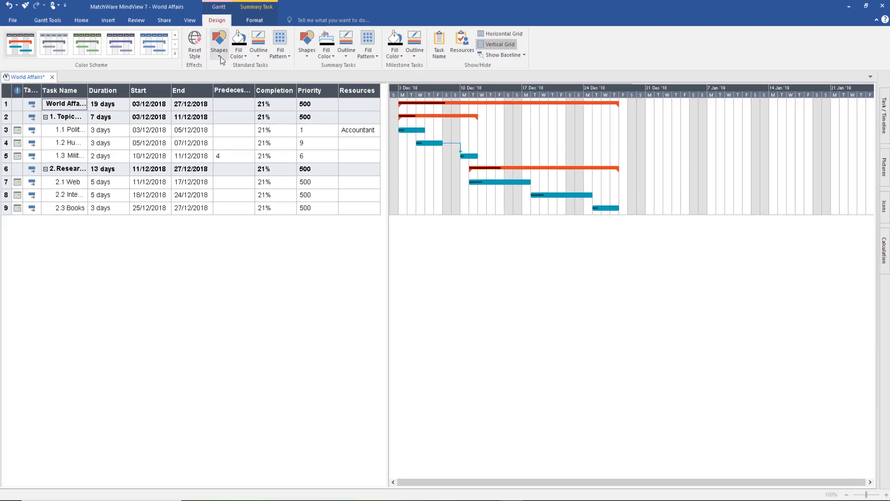
# Fill the standard task bars dark green
pyautogui.click(239, 51)
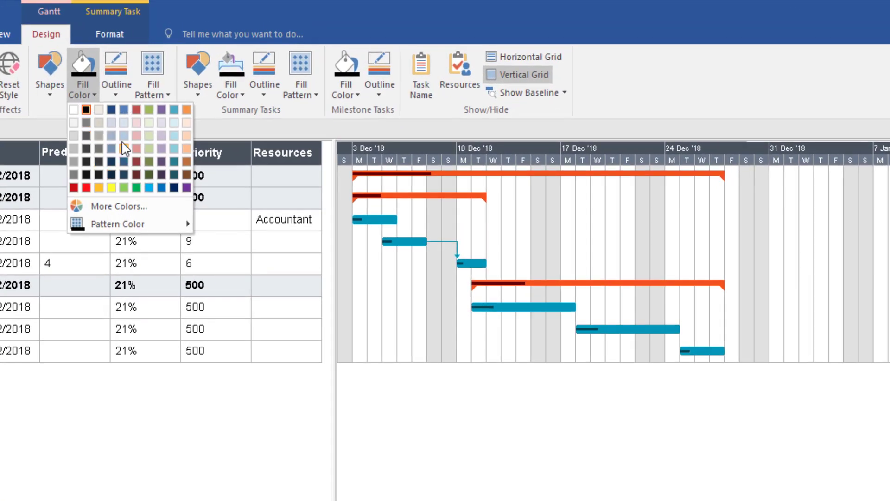
pyautogui.click(148, 135)
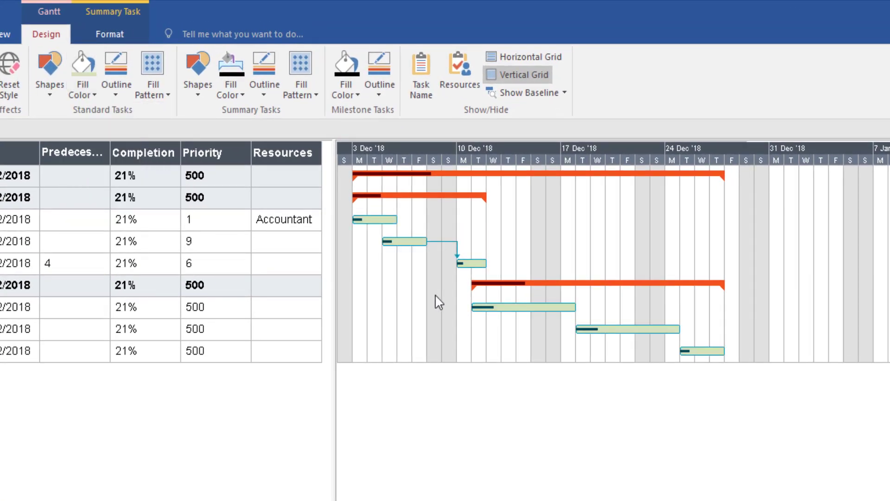
pyautogui.click(82, 89)
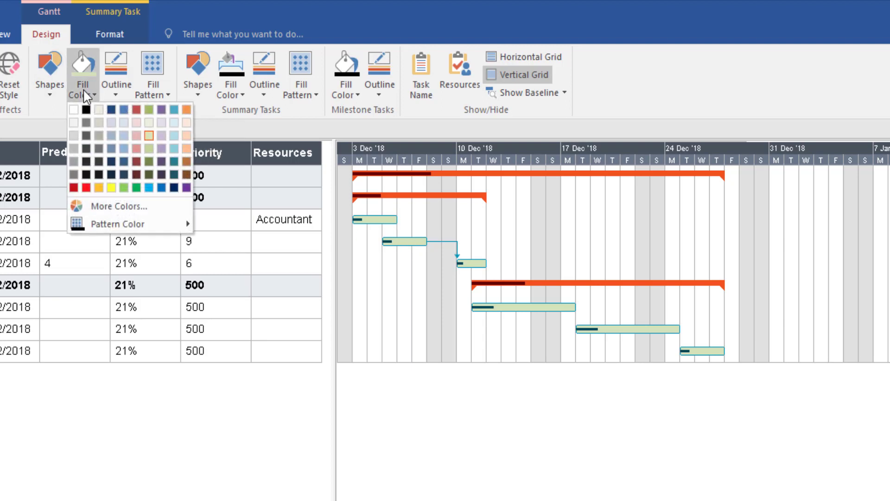
pyautogui.click(136, 187)
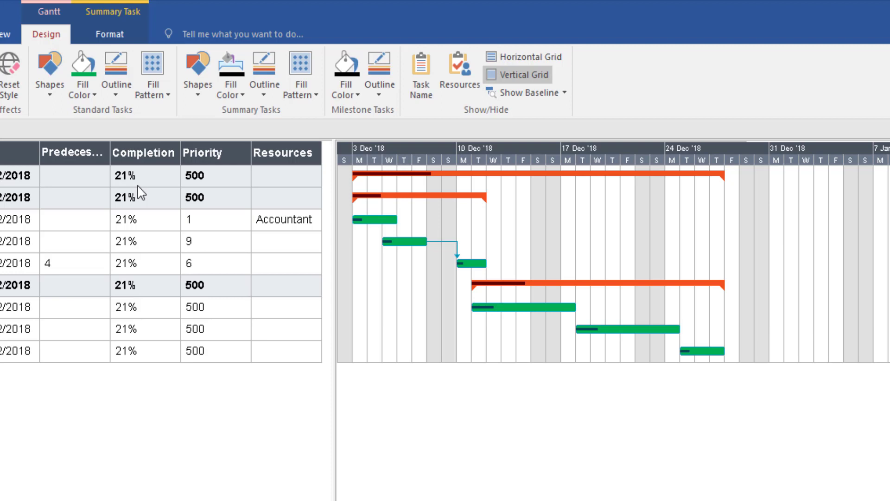
# Give the standard task bars a red outline, leaving the fill pattern unchanged
pyautogui.click(117, 92)
pyautogui.moveTo(139, 121)
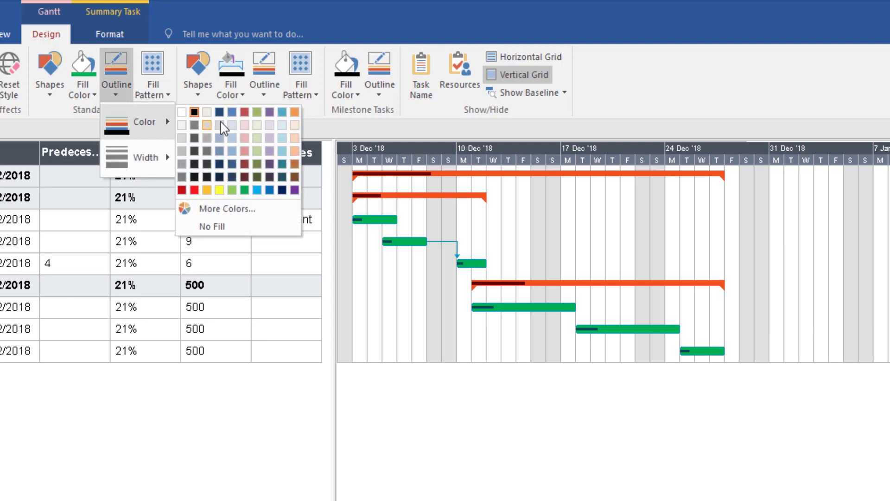
pyautogui.click(195, 190)
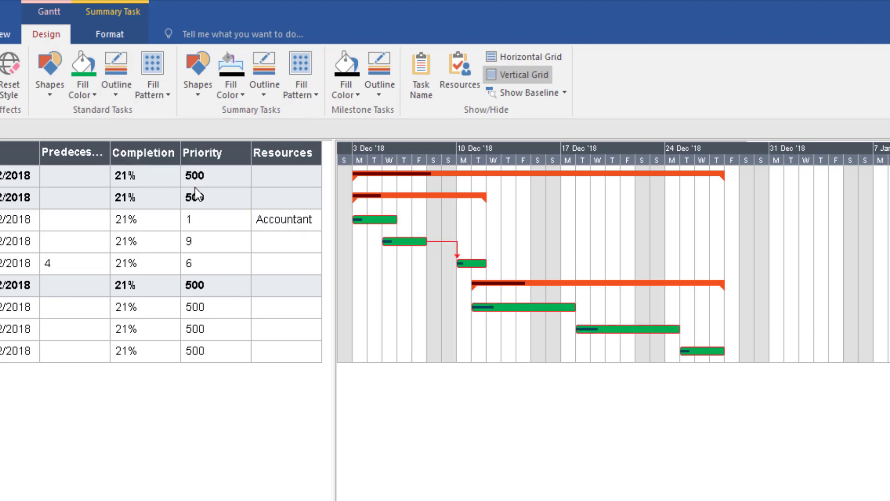
pyautogui.click(166, 97)
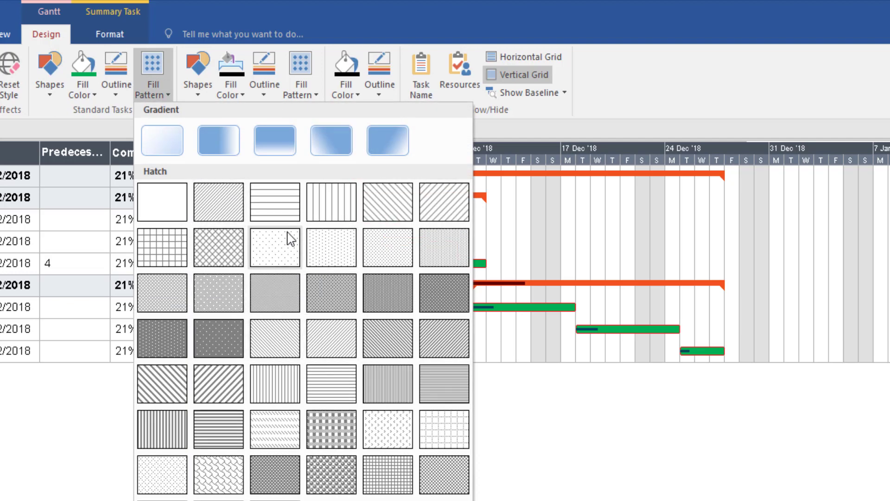
pyautogui.click(552, 119)
pyautogui.click(231, 90)
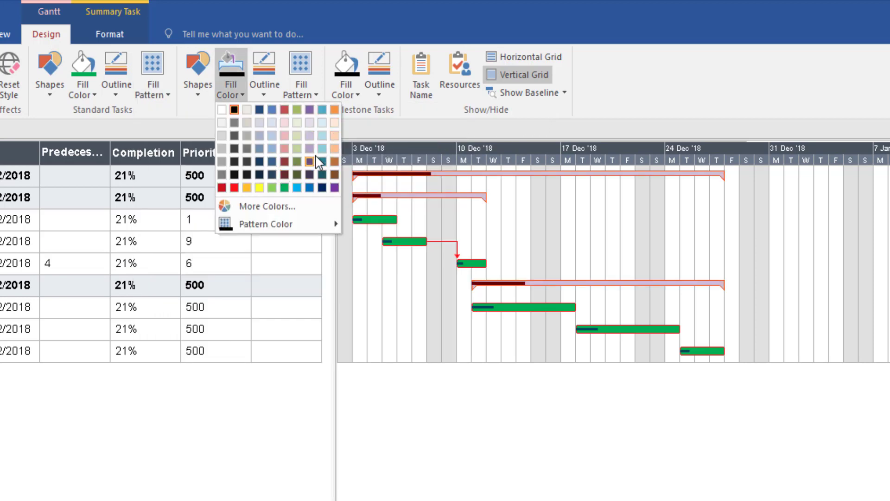
# Fill summary bars purple, outline milestones orange, and show task name labels beside the bars
pyautogui.click(333, 188)
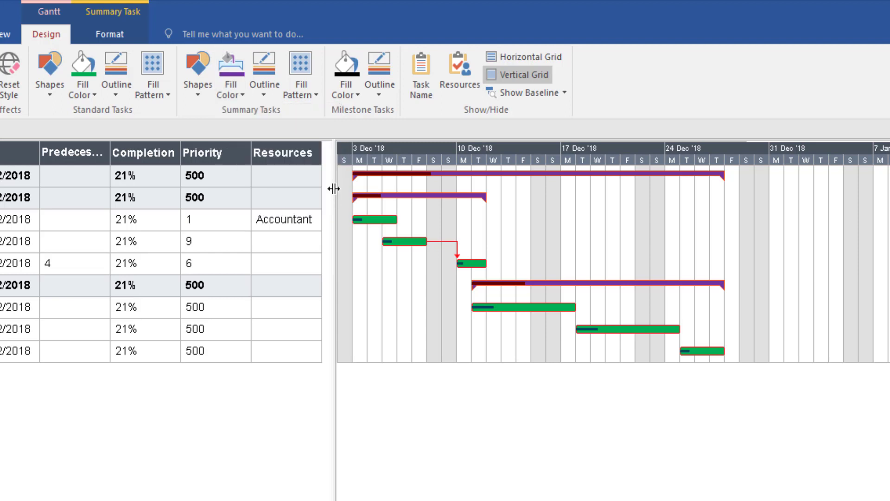
pyautogui.click(381, 95)
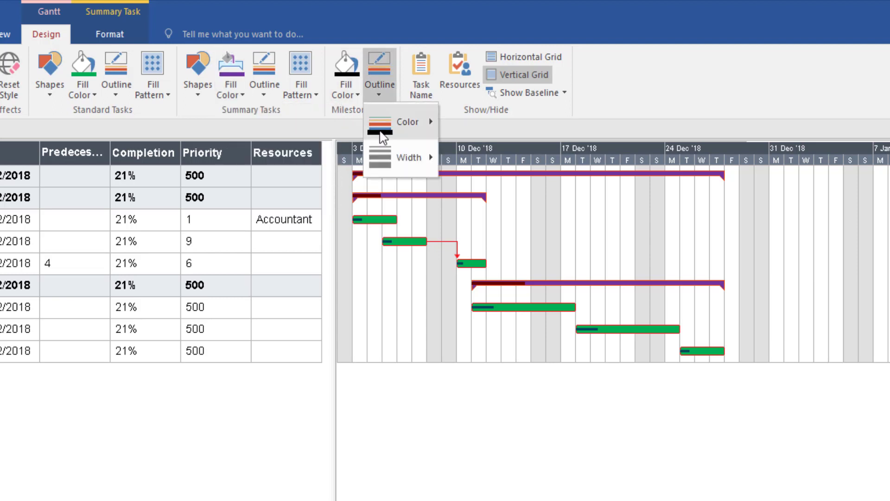
pyautogui.moveTo(388, 132)
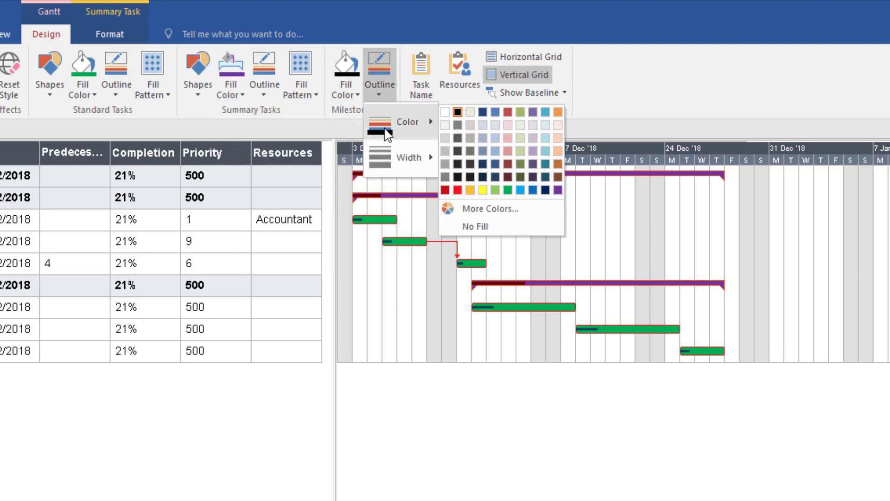
pyautogui.click(557, 112)
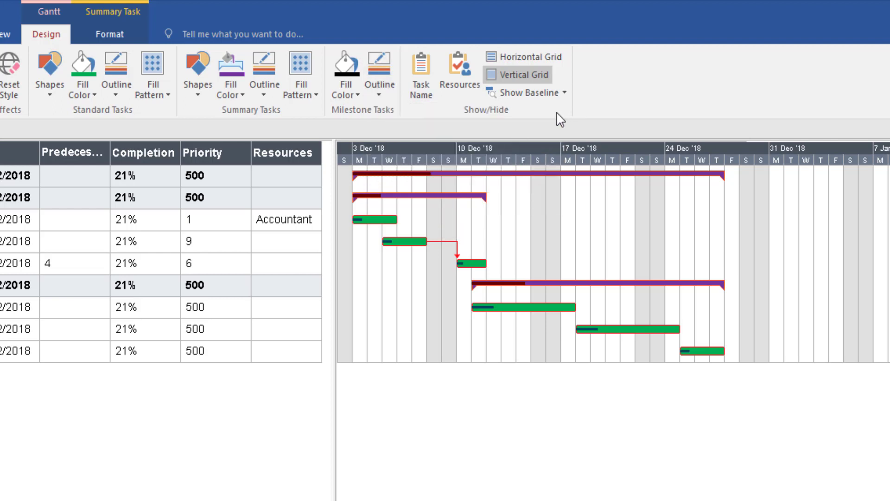
pyautogui.click(422, 65)
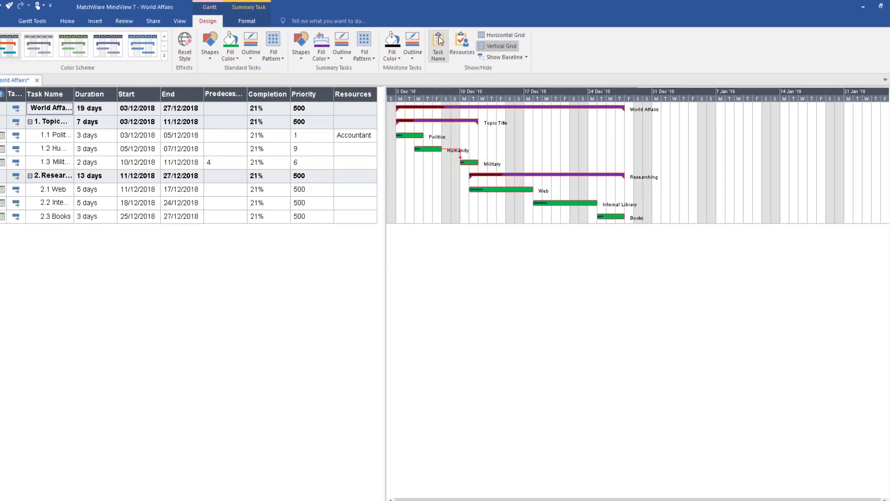
# Switch to the mind map, insert a new main branch, then return to the Gantt chart
pyautogui.click(191, 21)
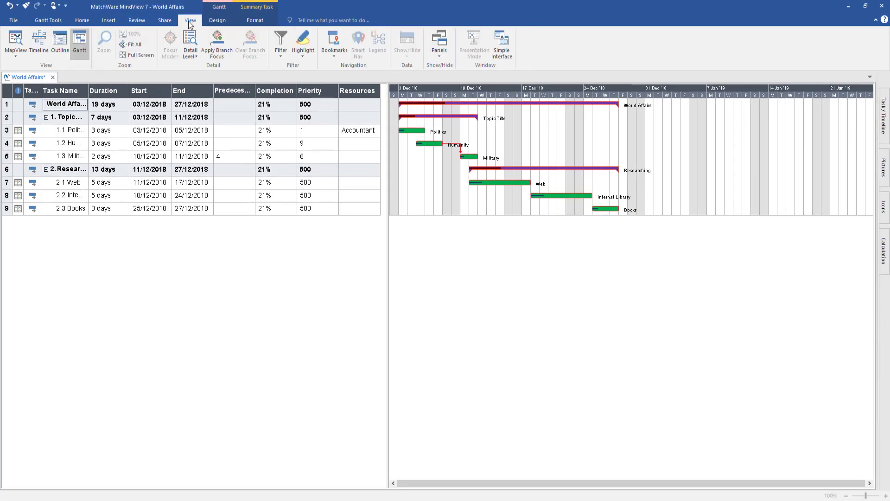
pyautogui.click(15, 52)
pyautogui.click(21, 68)
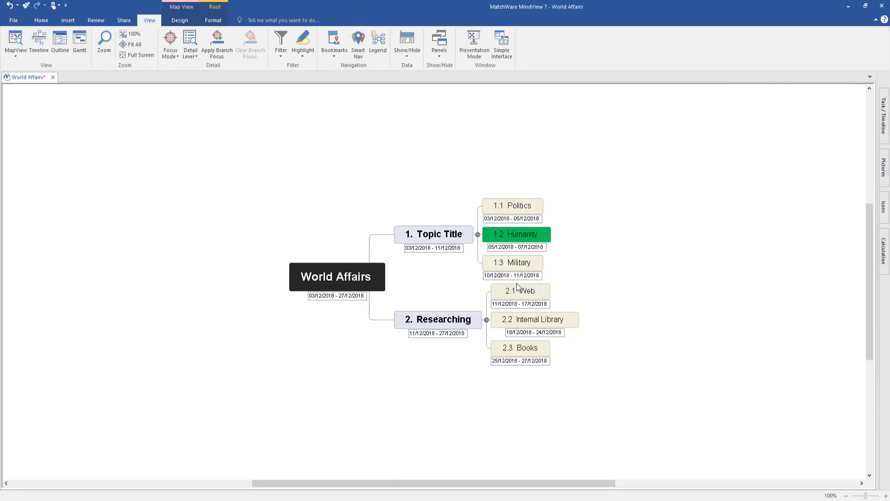
pyautogui.press('Insert')
pyautogui.click(378, 274)
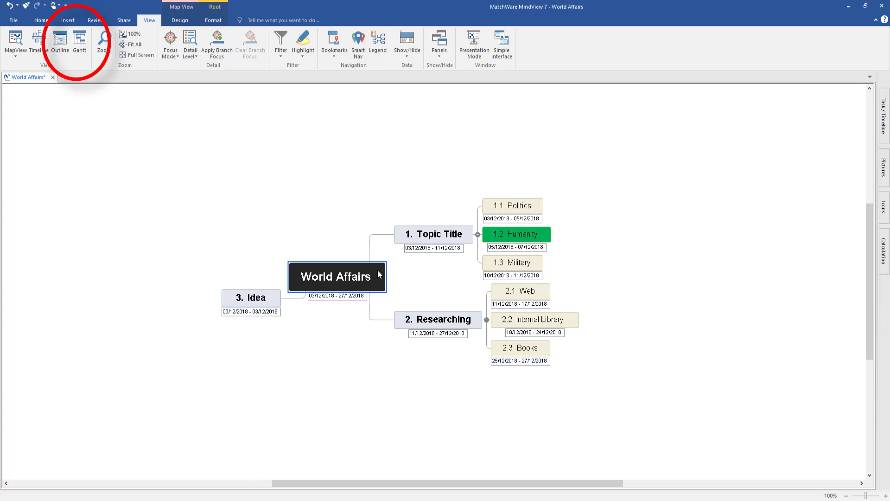
pyautogui.click(78, 43)
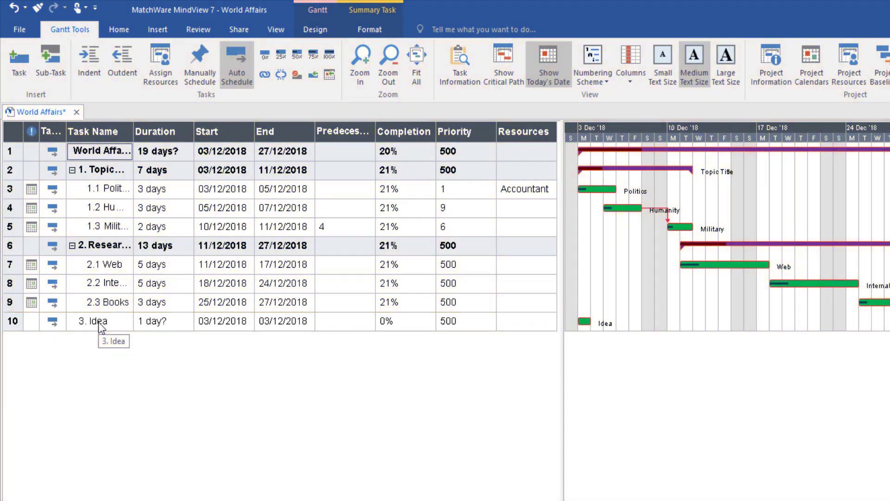
# Delete the 3. Idea task as an entire branch
pyautogui.click(99, 321)
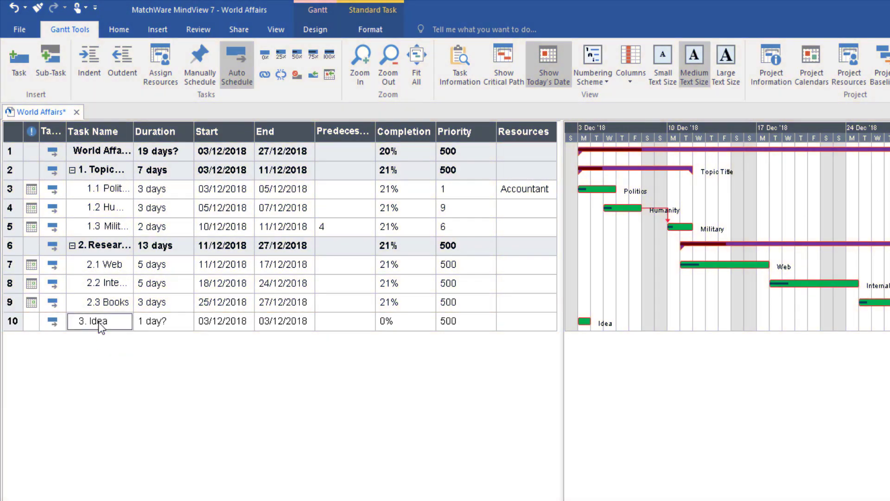
pyautogui.rightClick(28, 324)
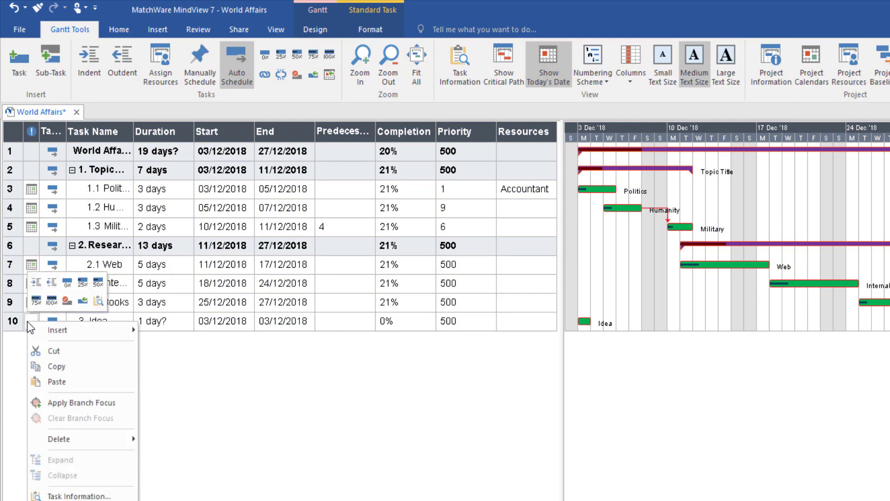
pyautogui.moveTo(58, 438)
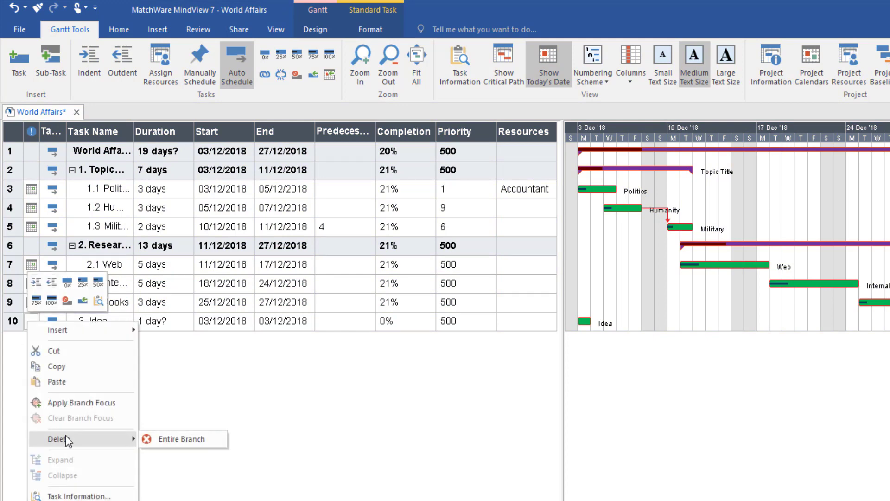
pyautogui.click(160, 440)
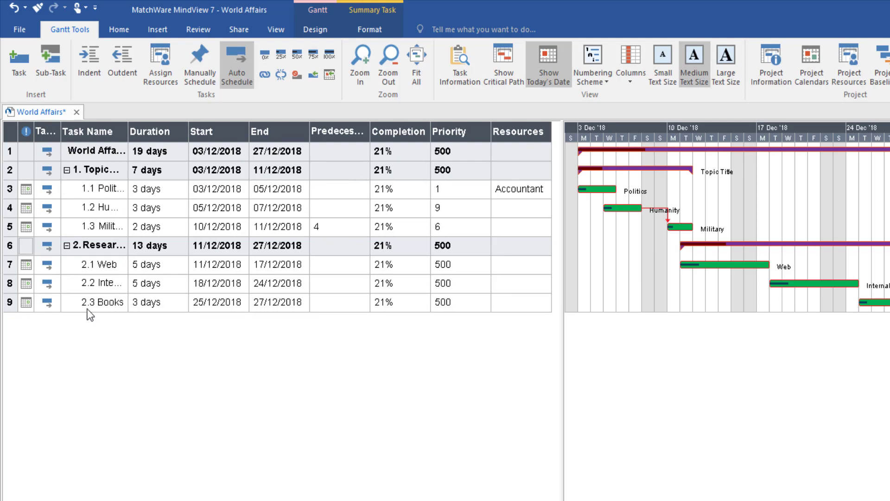
# Insert a new task named 'Draft' after Books under Researching
pyautogui.rightClick(56, 303)
pyautogui.moveTo(150, 319)
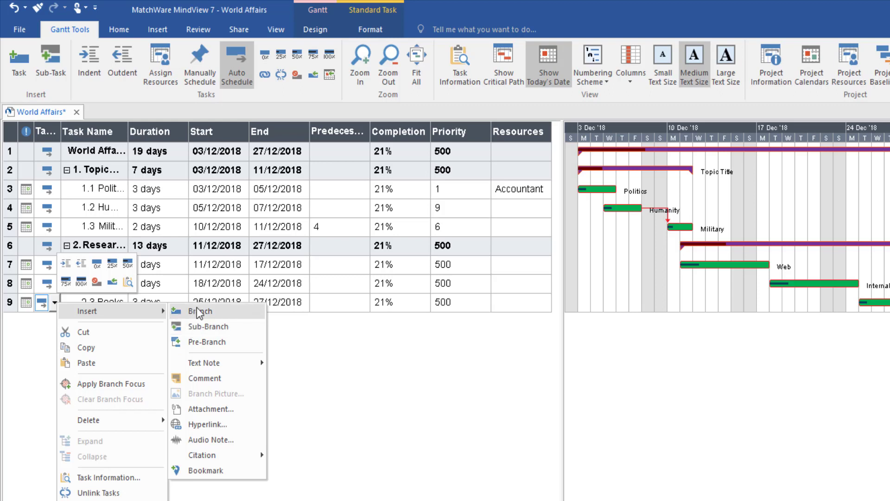
pyautogui.click(200, 326)
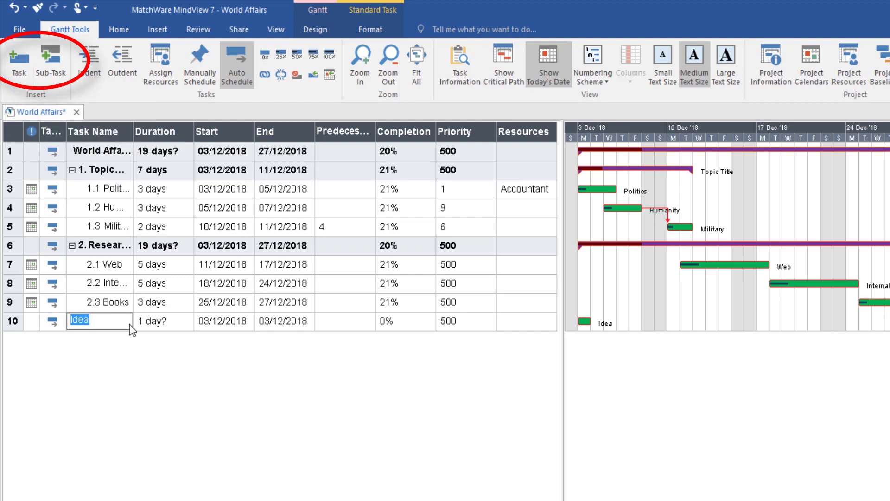
pyautogui.write('Draft')
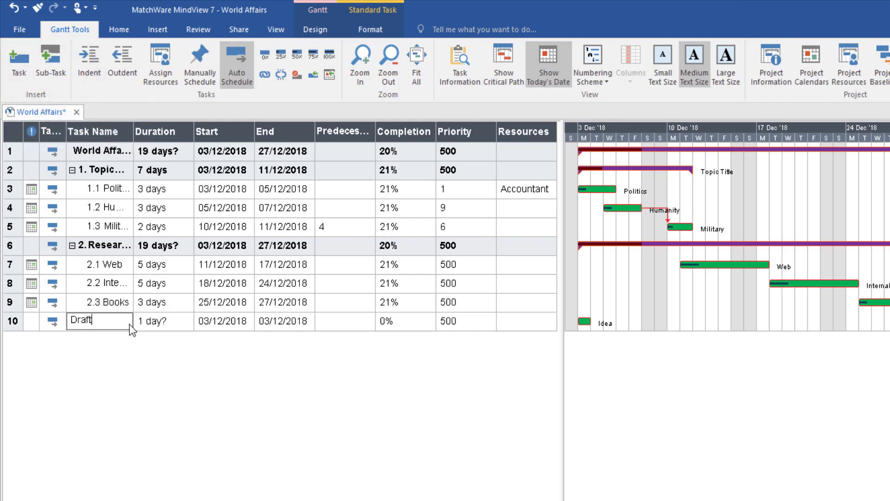
pyautogui.click(190, 351)
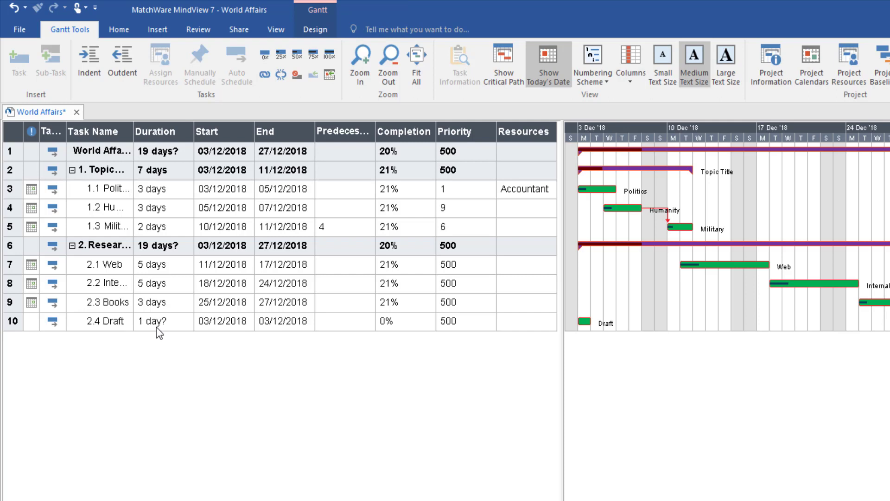
# Set the numbering scheme to No numbering scheme for all task names
pyautogui.click(116, 321)
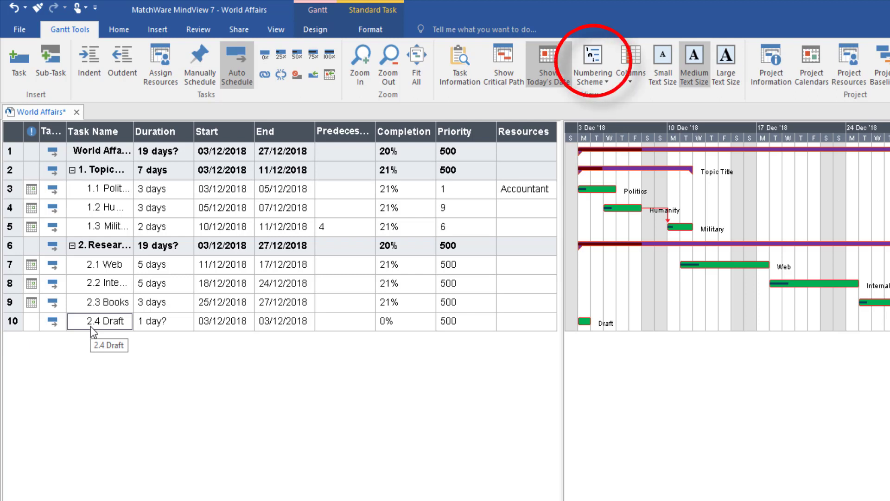
pyautogui.click(581, 79)
pyautogui.click(602, 97)
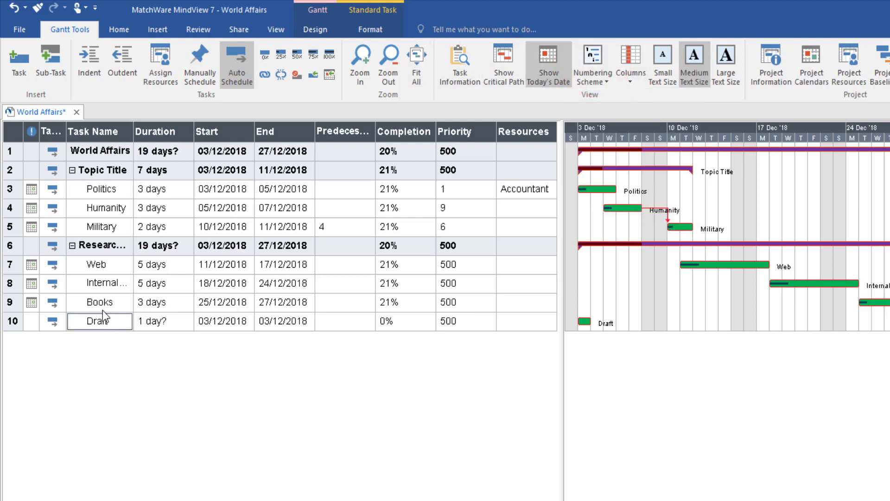
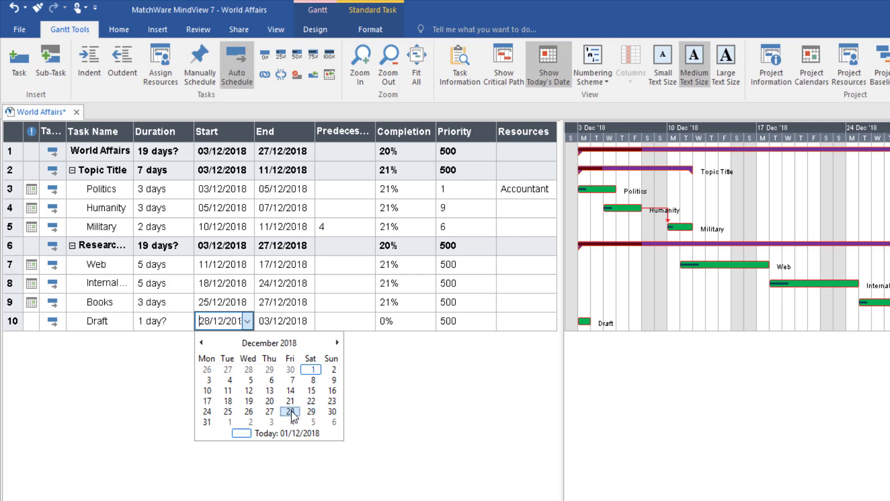
# Set the Draft task's end date to 17/01/2019 with the calendar dropdown
pyautogui.click(293, 322)
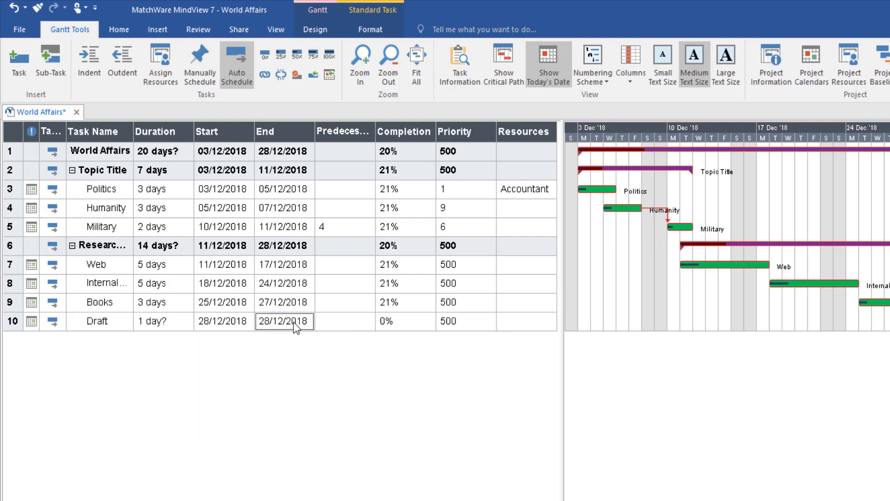
pyautogui.click(294, 322)
pyautogui.click(308, 321)
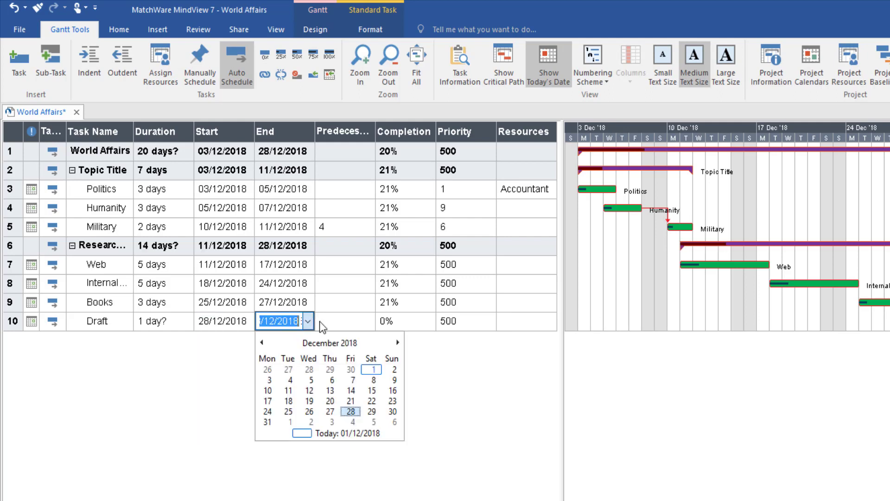
pyautogui.click(397, 342)
pyautogui.click(331, 390)
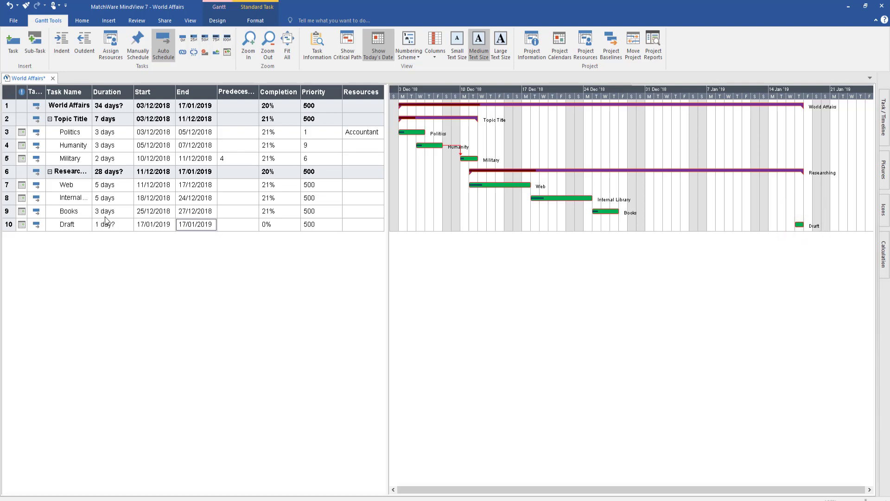
# Add a sub-task named 'Intro' beneath the Draft task
pyautogui.click(64, 225)
pyautogui.click(35, 44)
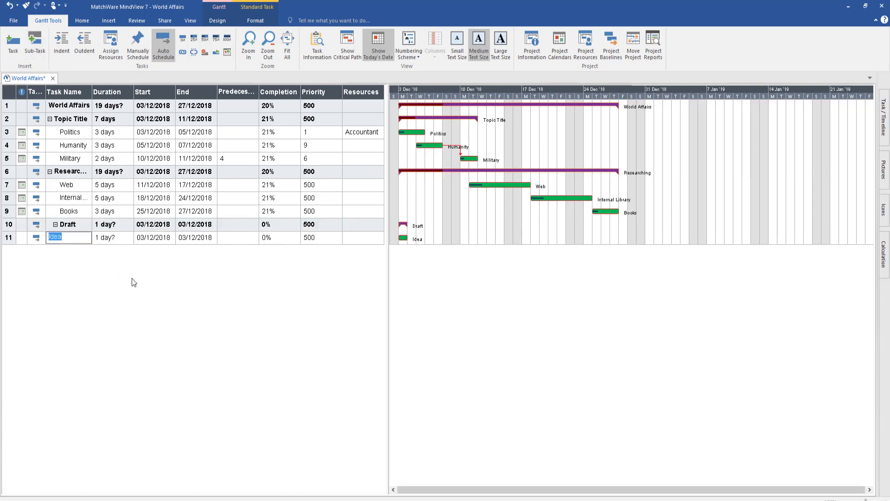
pyautogui.write('Intro')
pyautogui.click(110, 260)
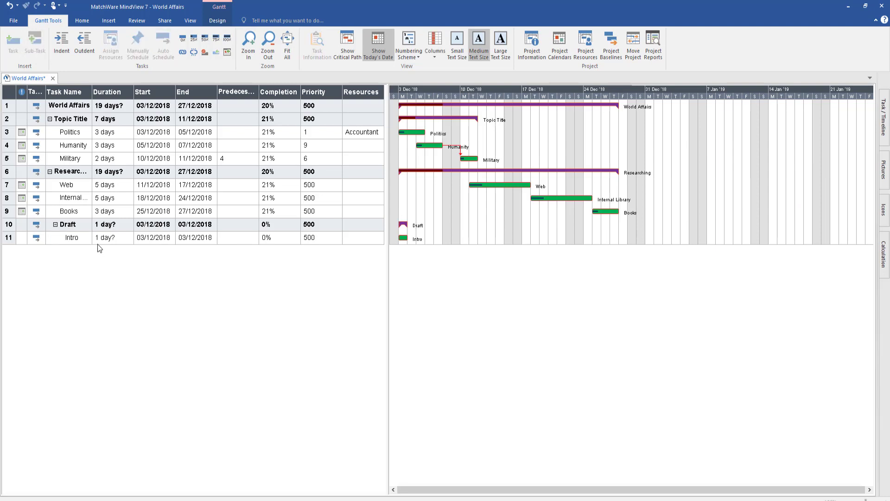
# Give Intro a start date of 28 December 2018 and an end date of 27 January 2019
pyautogui.click(161, 239)
pyautogui.click(162, 240)
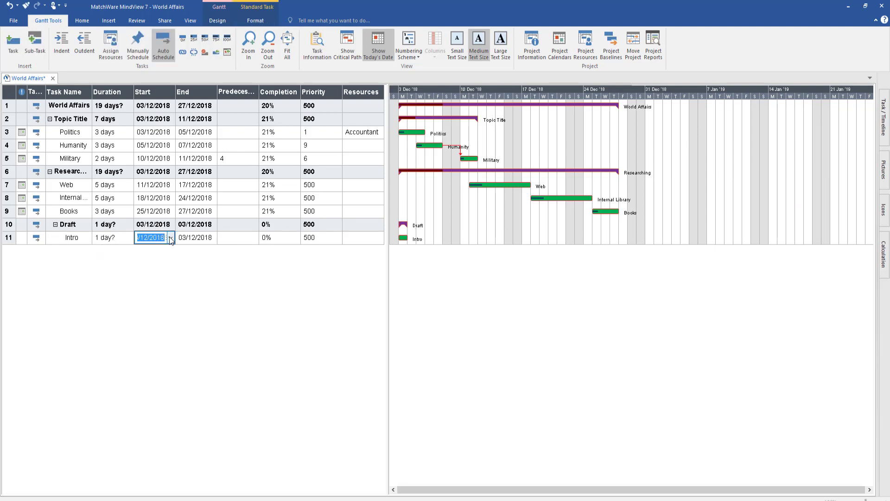
pyautogui.click(170, 238)
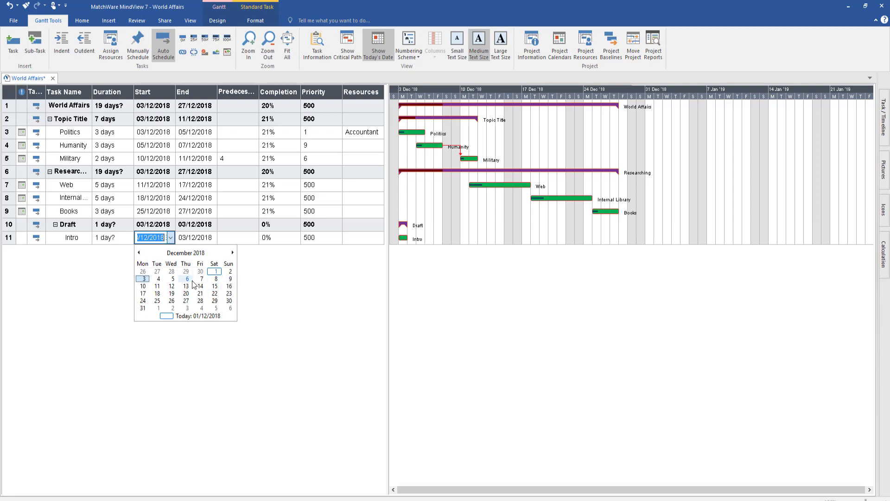
pyautogui.click(200, 300)
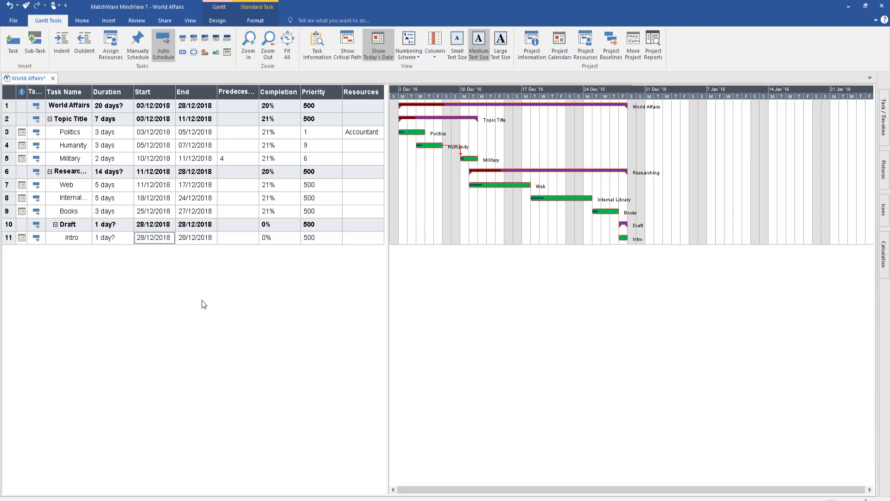
pyautogui.click(205, 237)
pyautogui.click(212, 238)
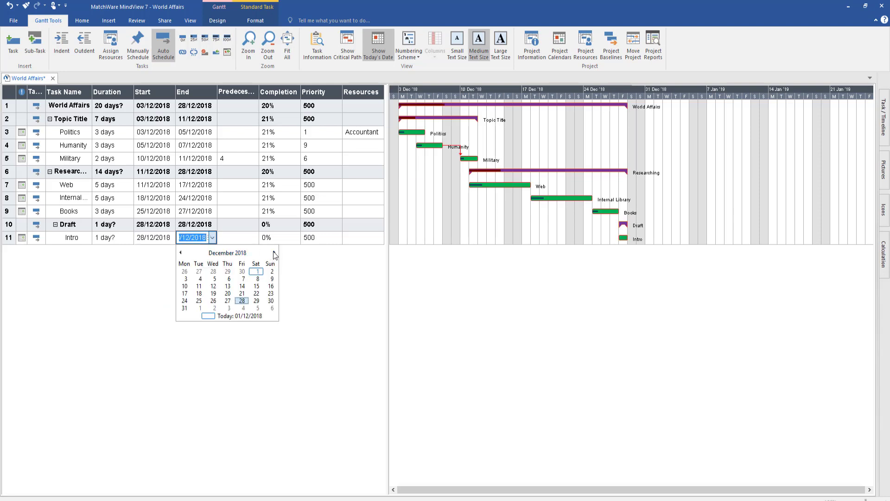
pyautogui.click(274, 253)
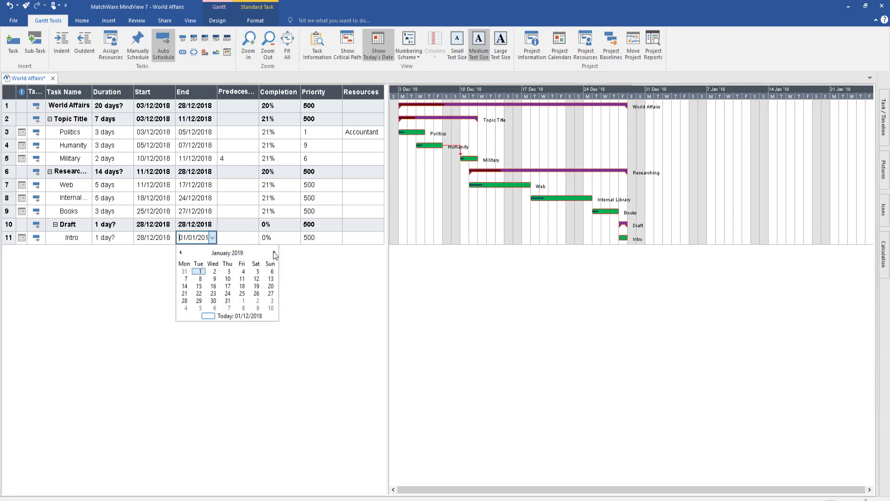
pyautogui.click(271, 293)
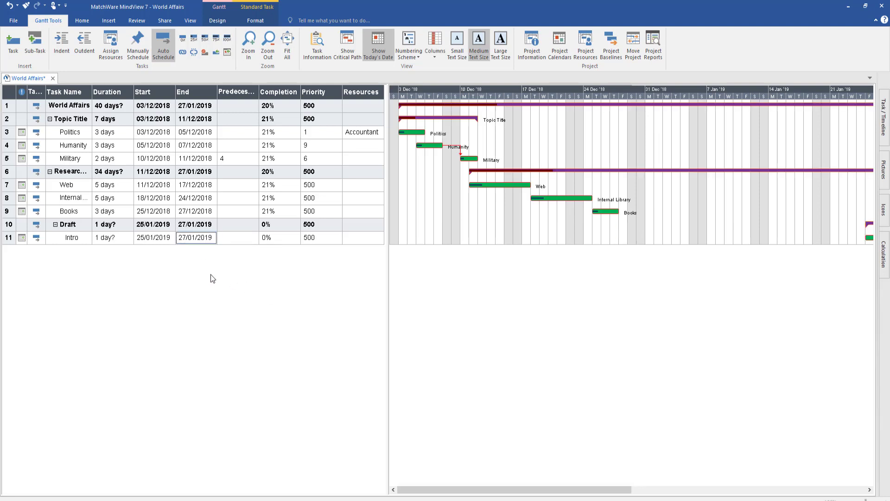
# Drag the Intro bar to 7 days, shifting it to 25/01/2019–04/02/2019
pyautogui.moveTo(500, 490); pyautogui.dragTo(672, 477)
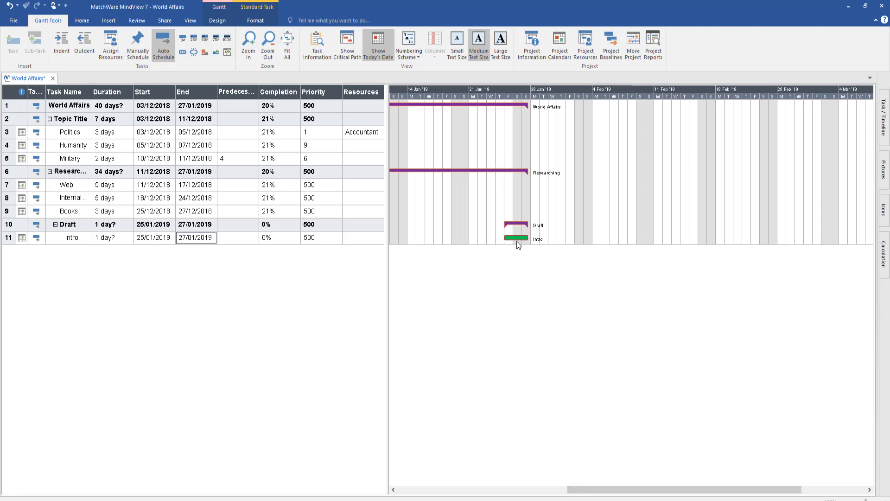
pyautogui.moveTo(517, 240)
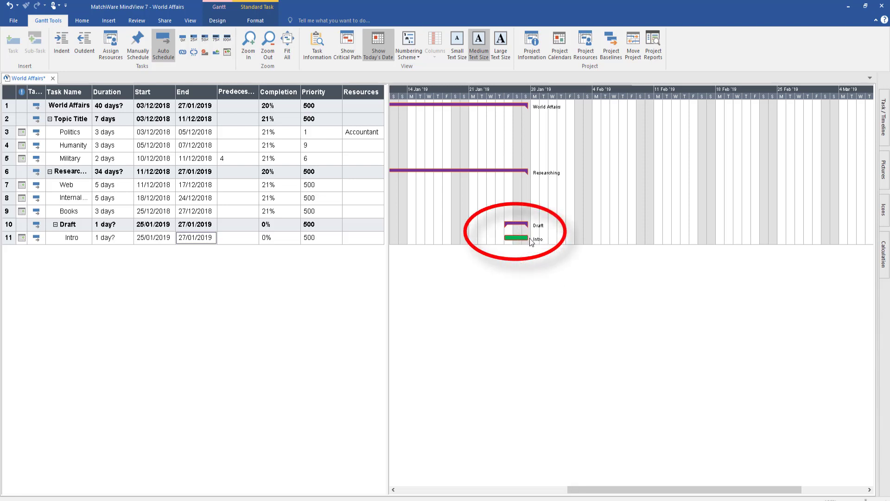
pyautogui.moveTo(528, 238); pyautogui.dragTo(599, 236)
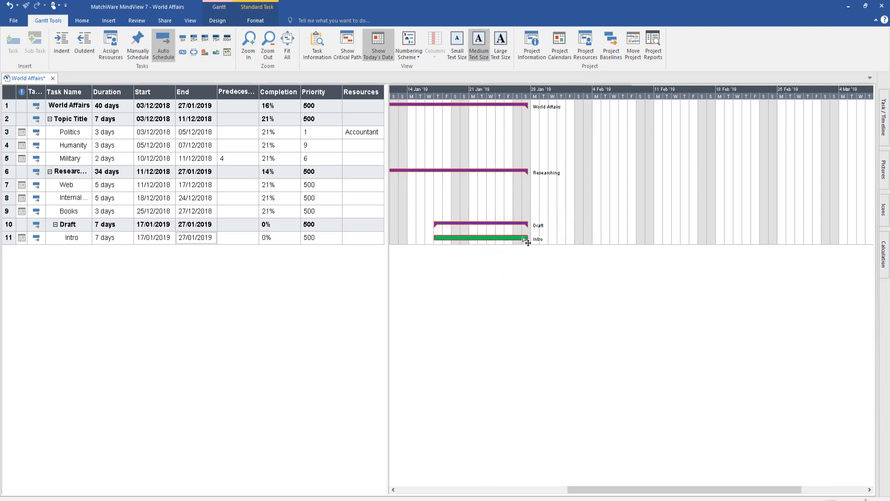
pyautogui.moveTo(523, 238); pyautogui.dragTo(596, 239)
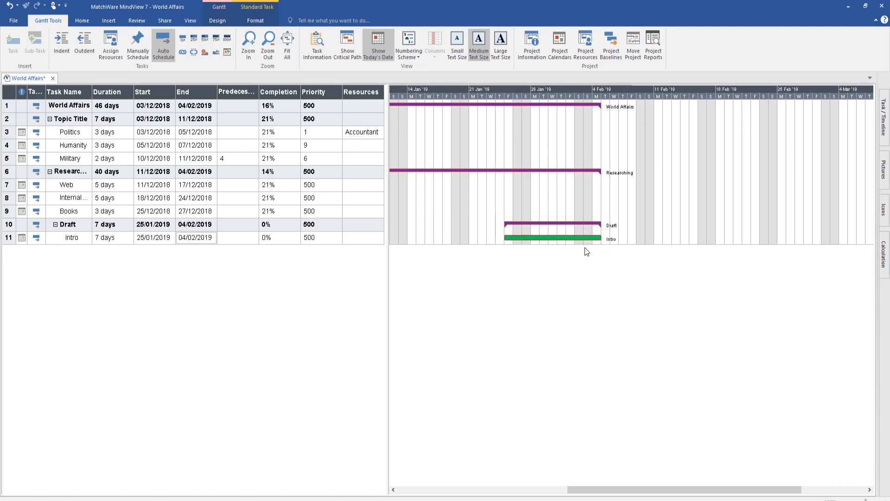